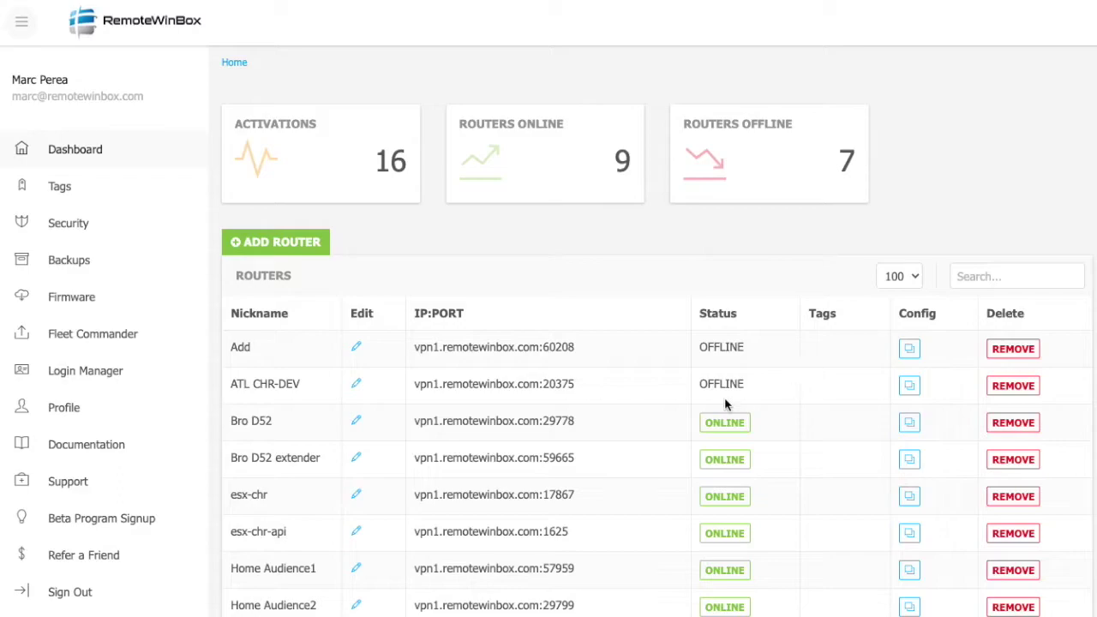
Add a new router nicknamed 'Nickname' and return to the dashboard showing 17 activations.
scroll(575, 414, down, 1)
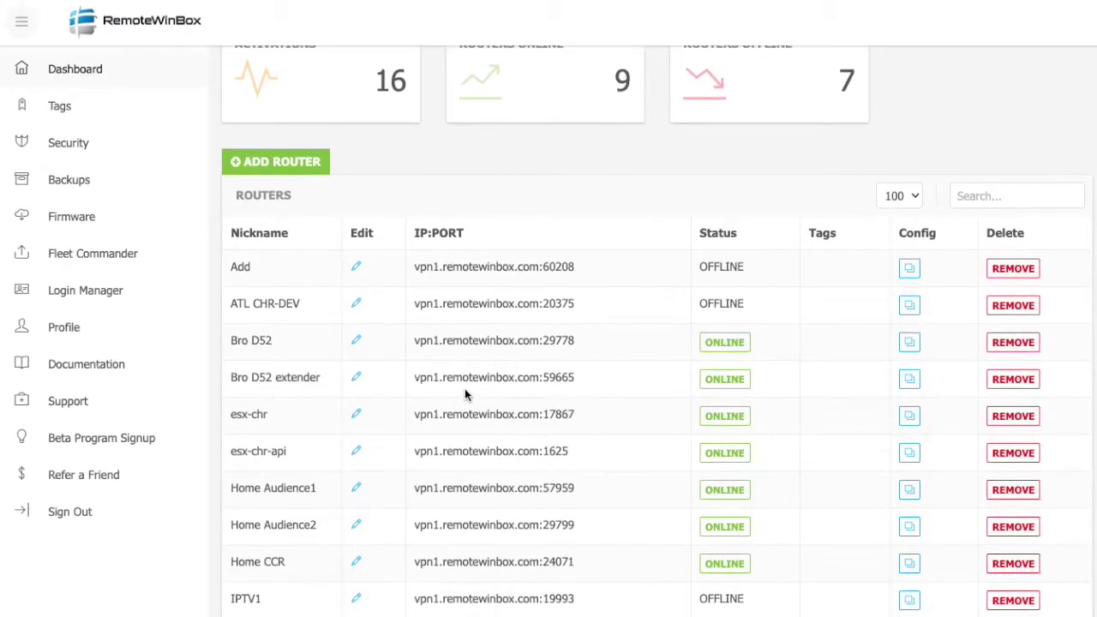
scroll(442, 386, up, 1)
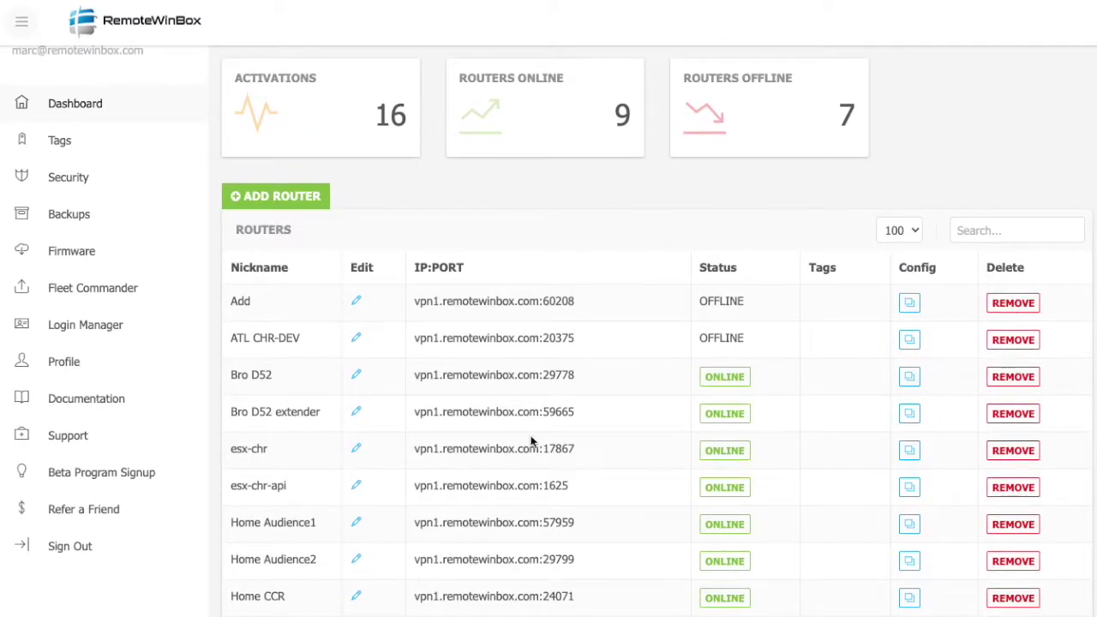
scroll(530, 436, up, 1)
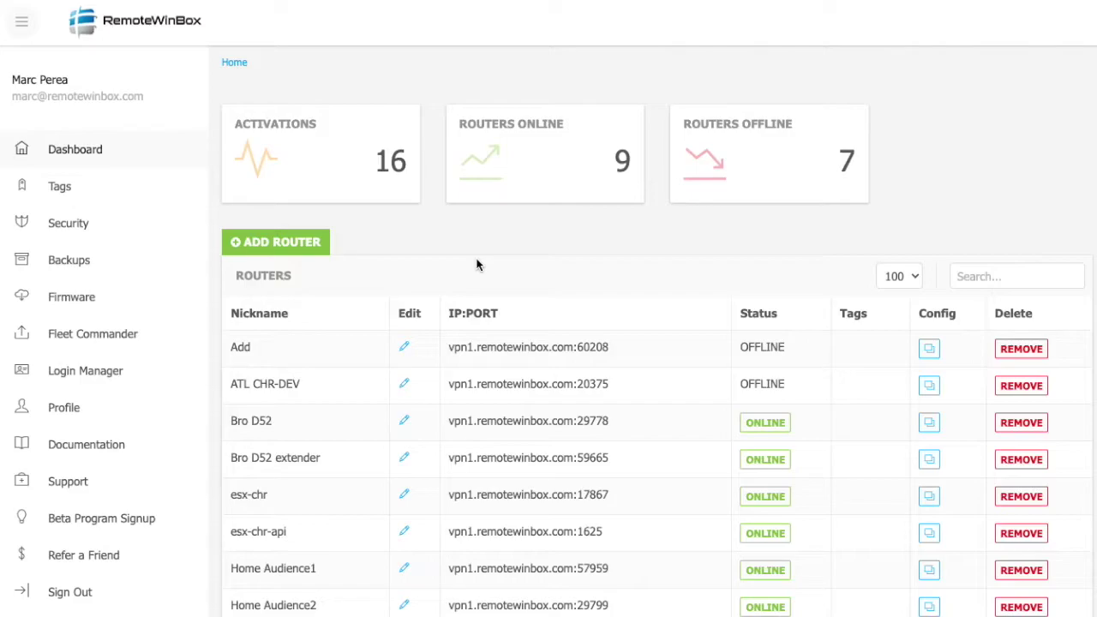
click(288, 242)
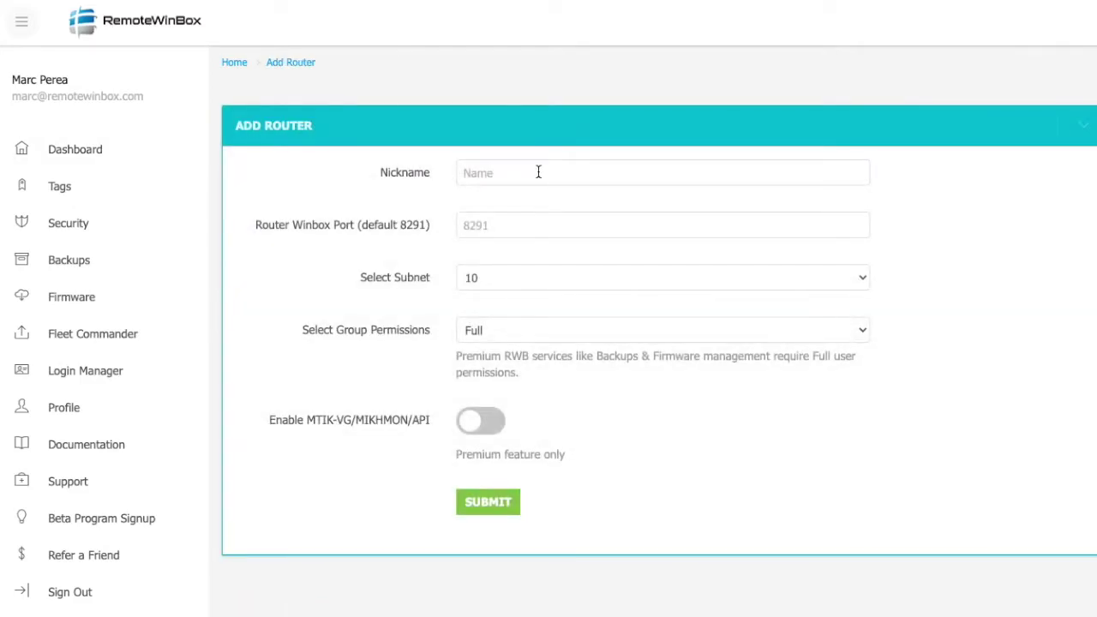
click(538, 172)
text(Nickname)
click(497, 507)
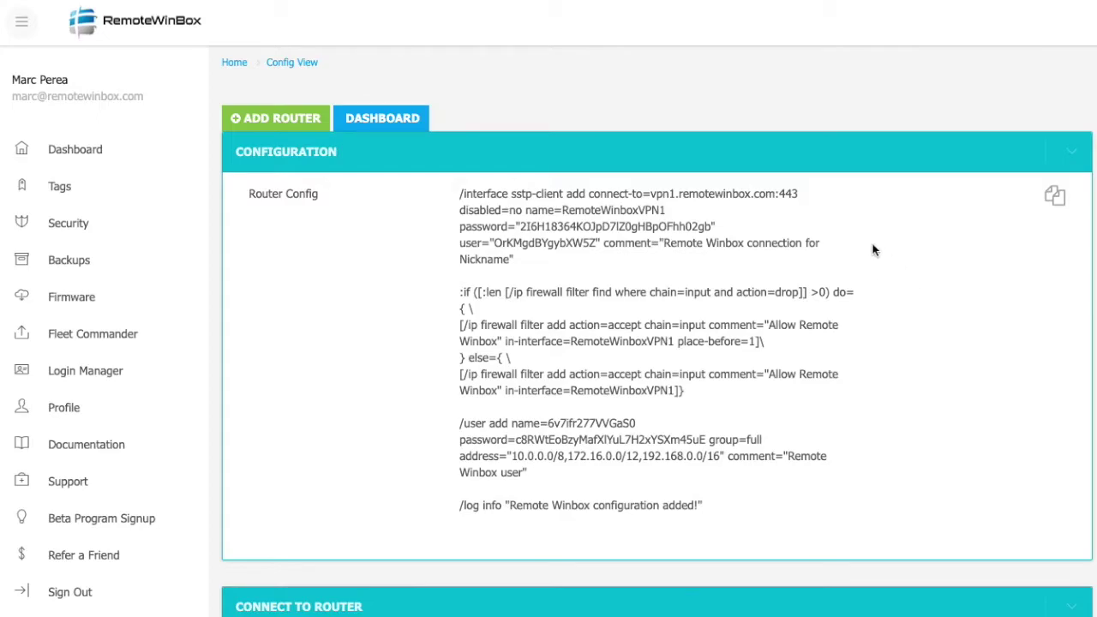
click(89, 158)
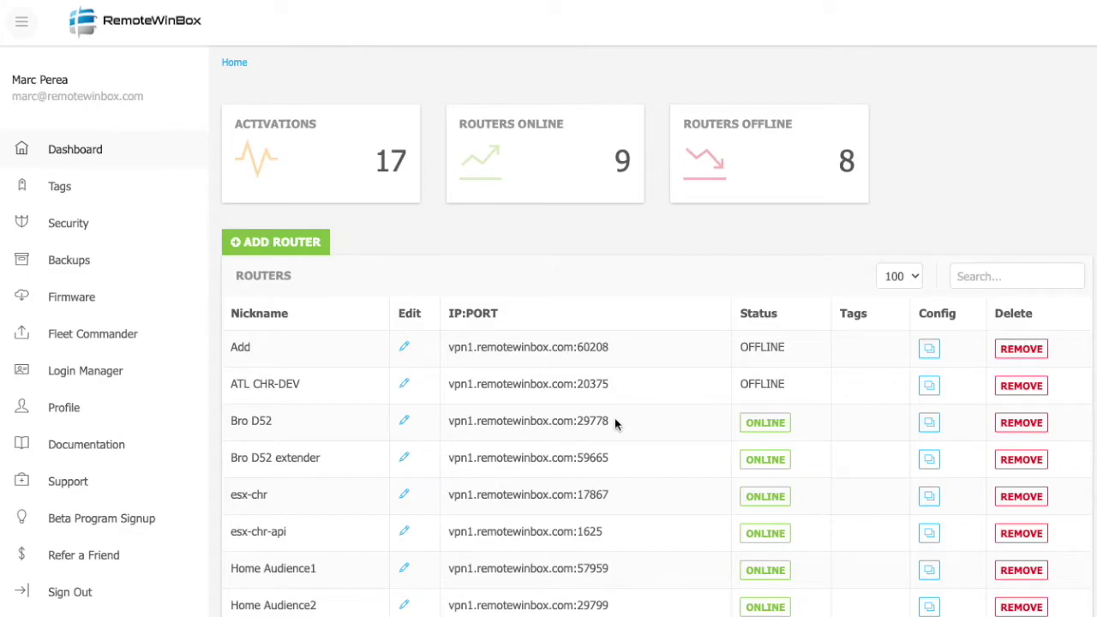
Copy Bro D52's address vpn1.remotewinbox.com:29778, then open ATL CHR-DEV's Edit Router page.
drag(613, 420, 441, 426)
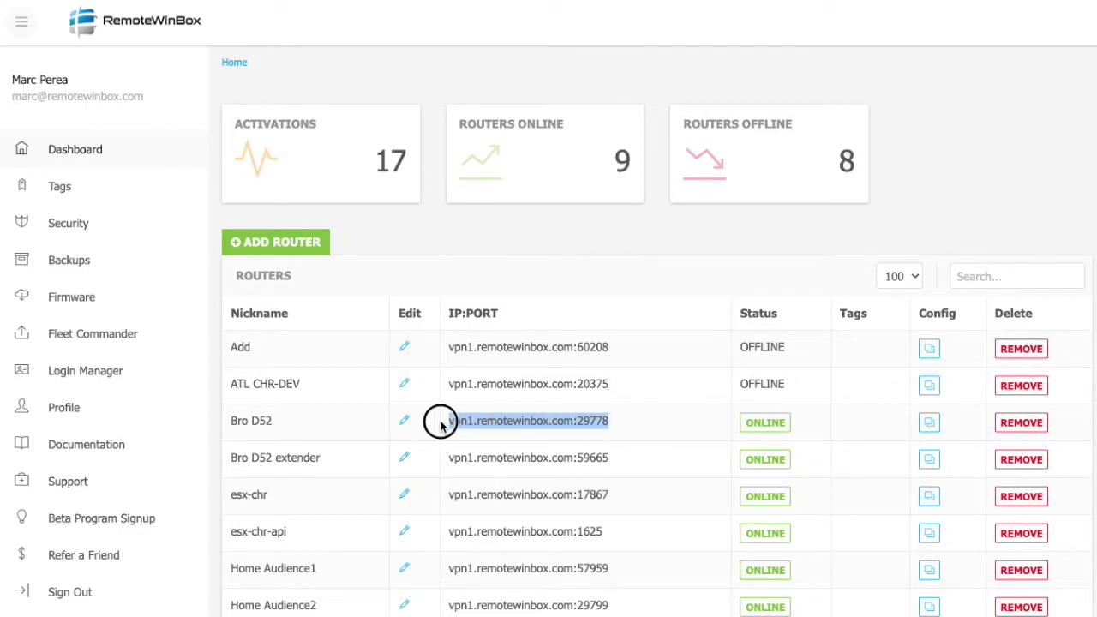
right_click(465, 420)
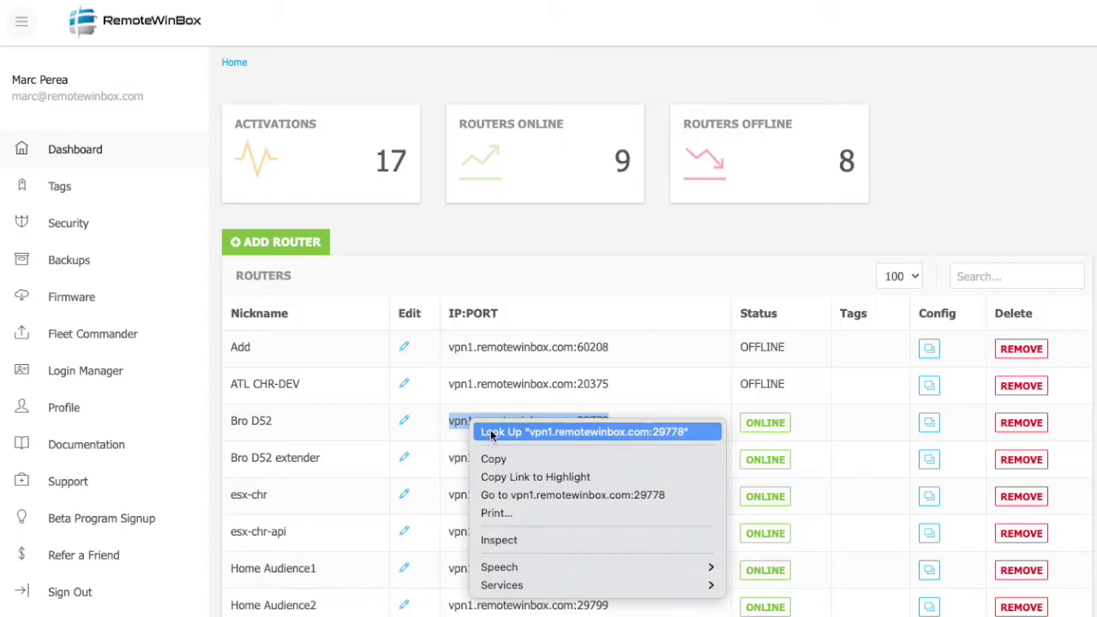
click(515, 461)
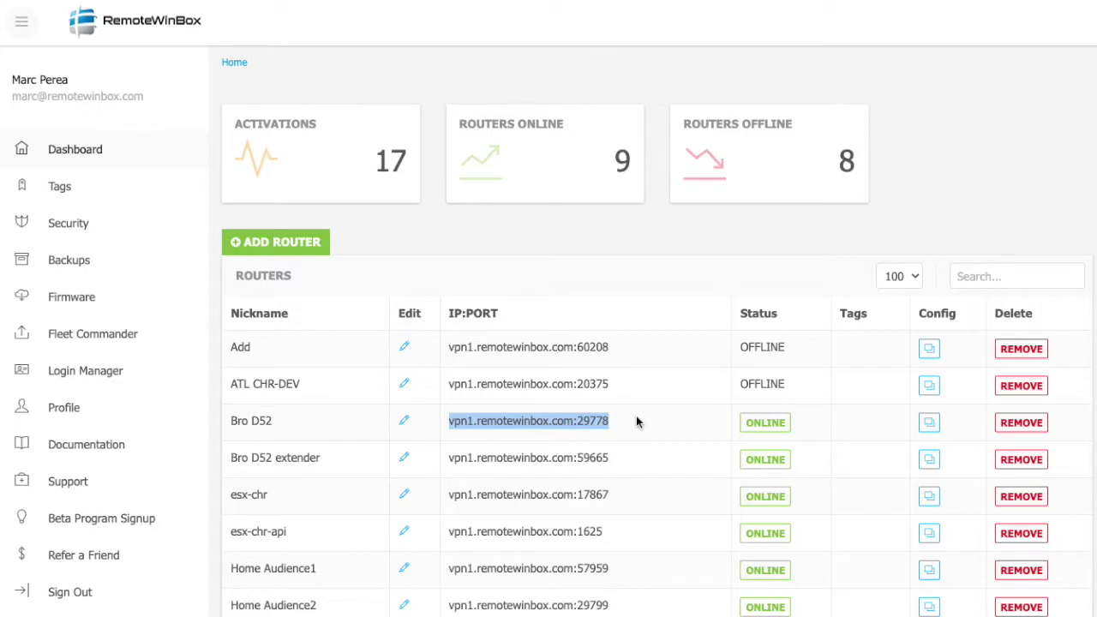
click(636, 415)
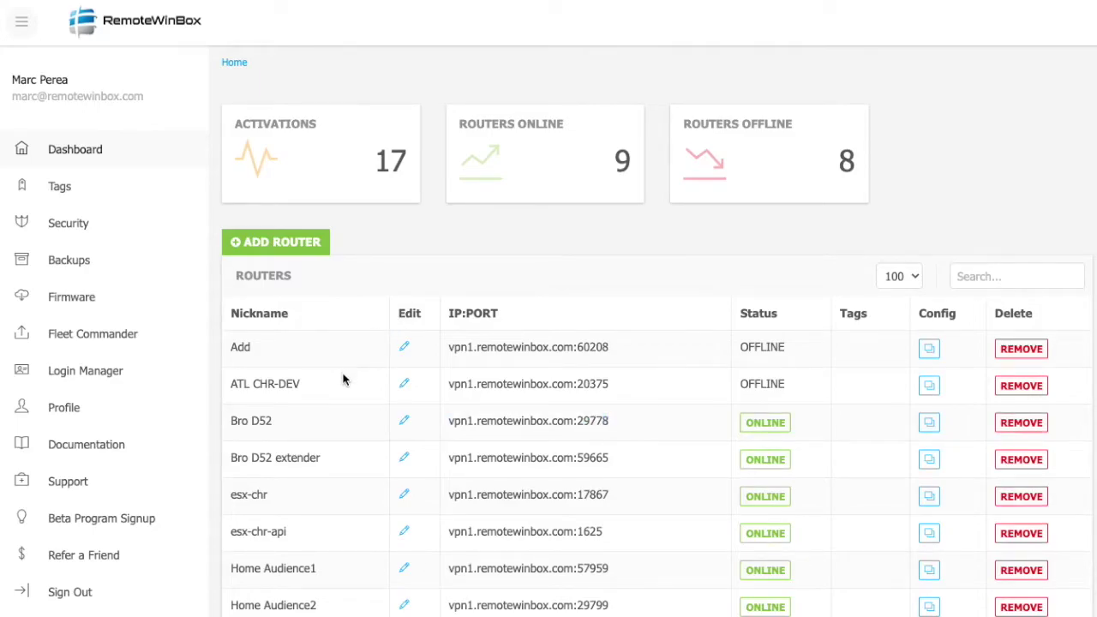
click(406, 386)
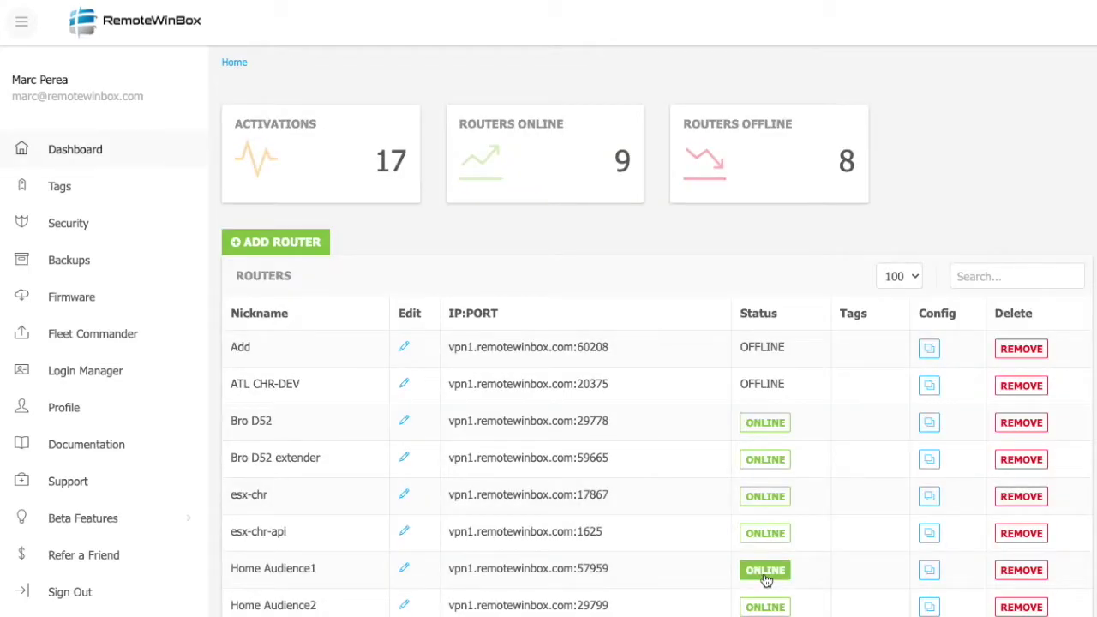
Open the Router Info View for Home Audience1 from the router list.
click(766, 574)
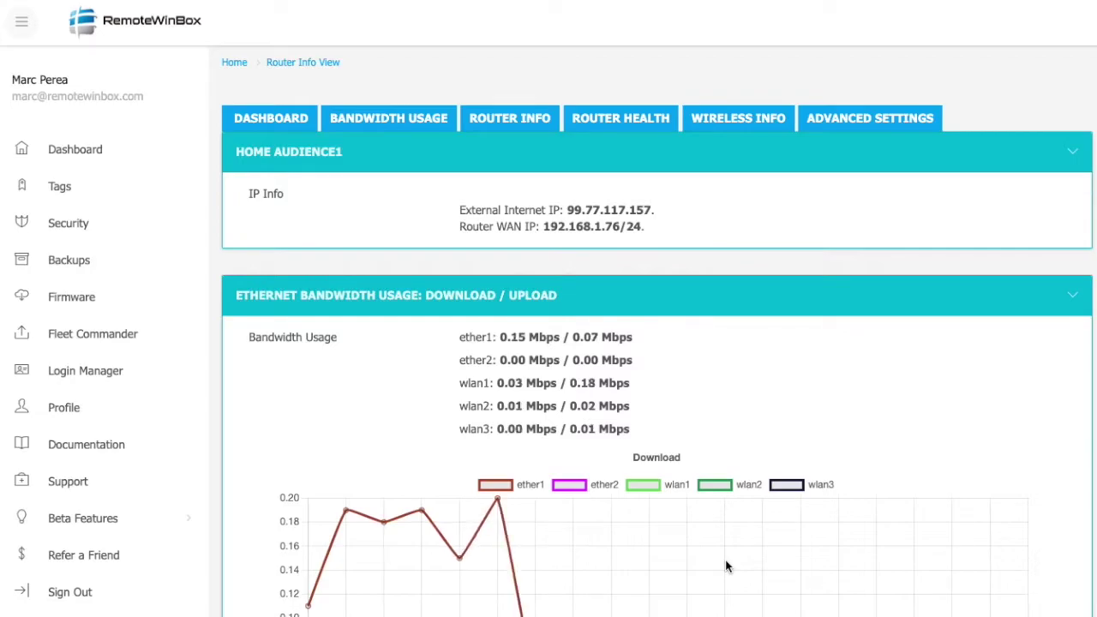
Scroll through Home Audience1's Router Info View to review bandwidth, health and wireless details.
scroll(725, 566, down, 1)
scroll(725, 565, down, 4)
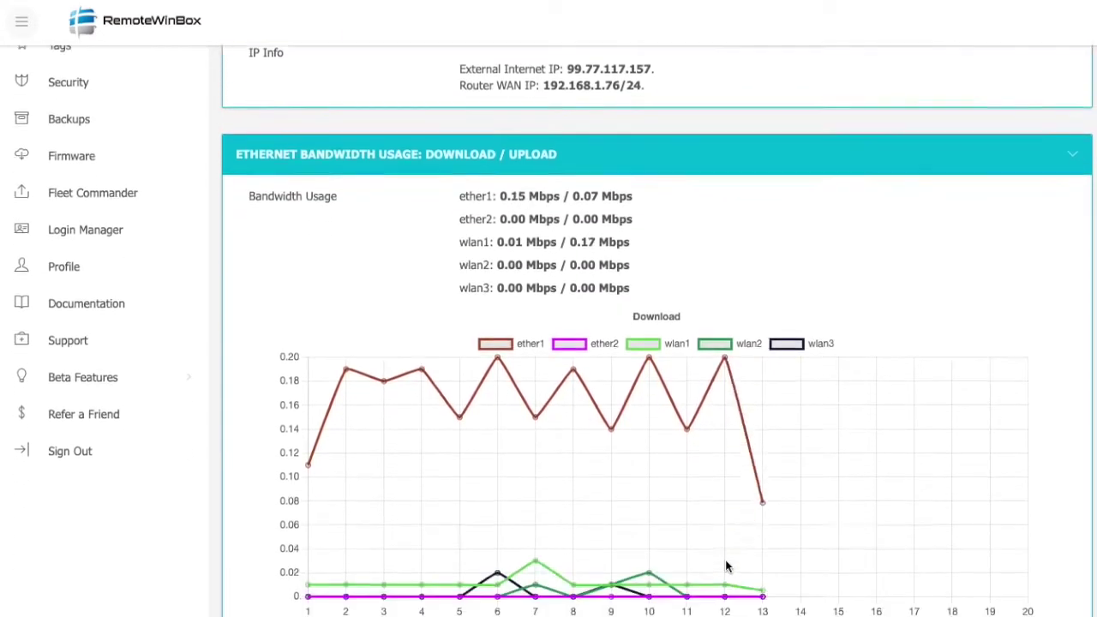
scroll(727, 577, down, 5)
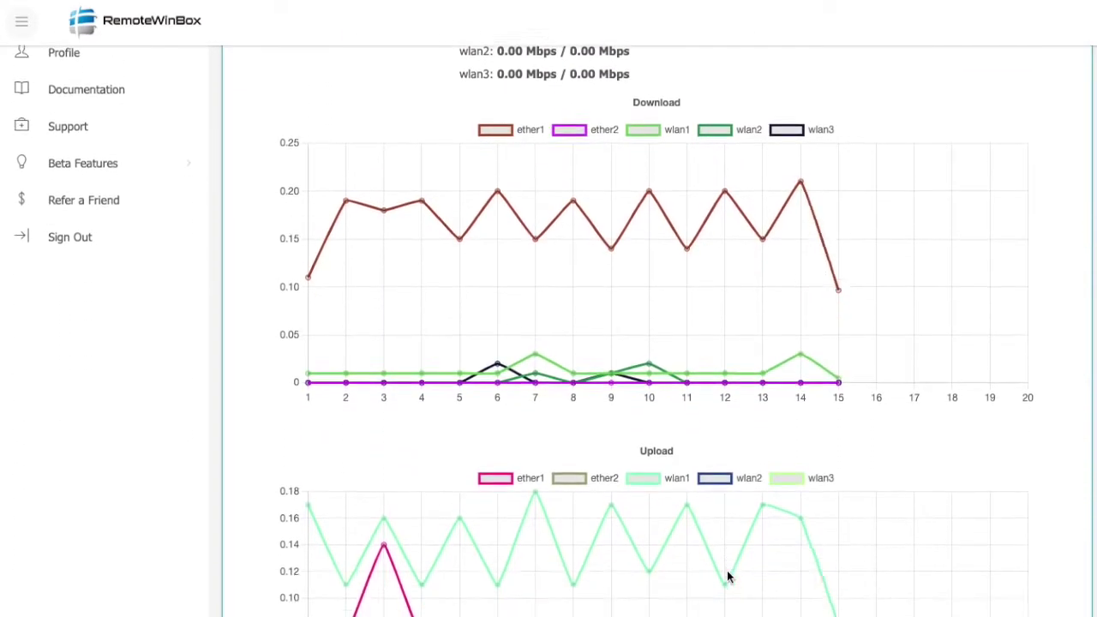
scroll(727, 577, down, 5)
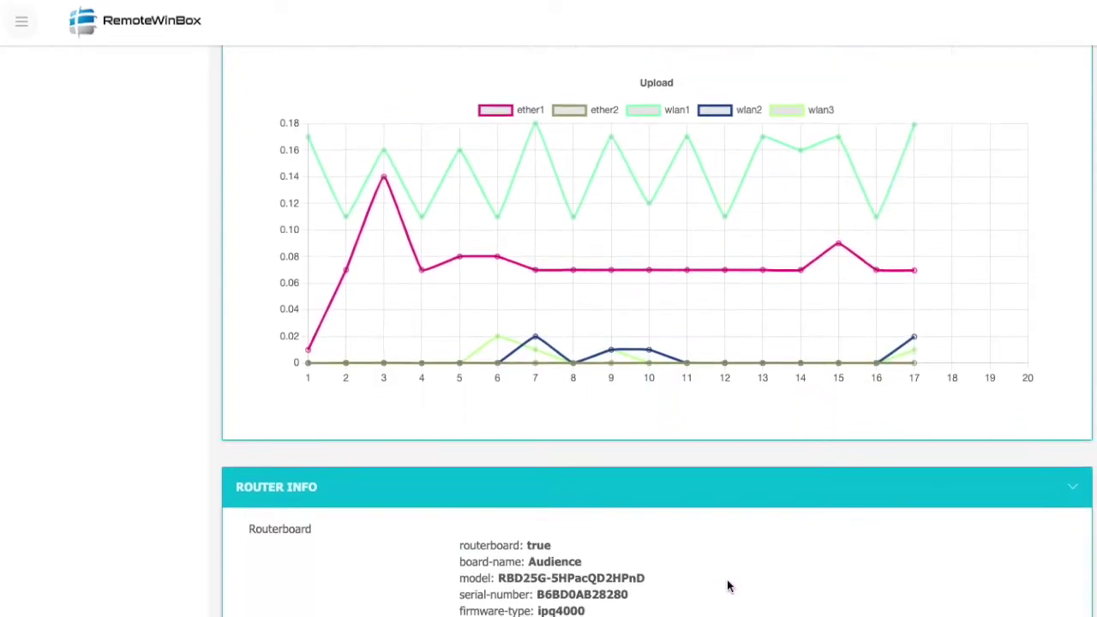
scroll(724, 590, down, 9)
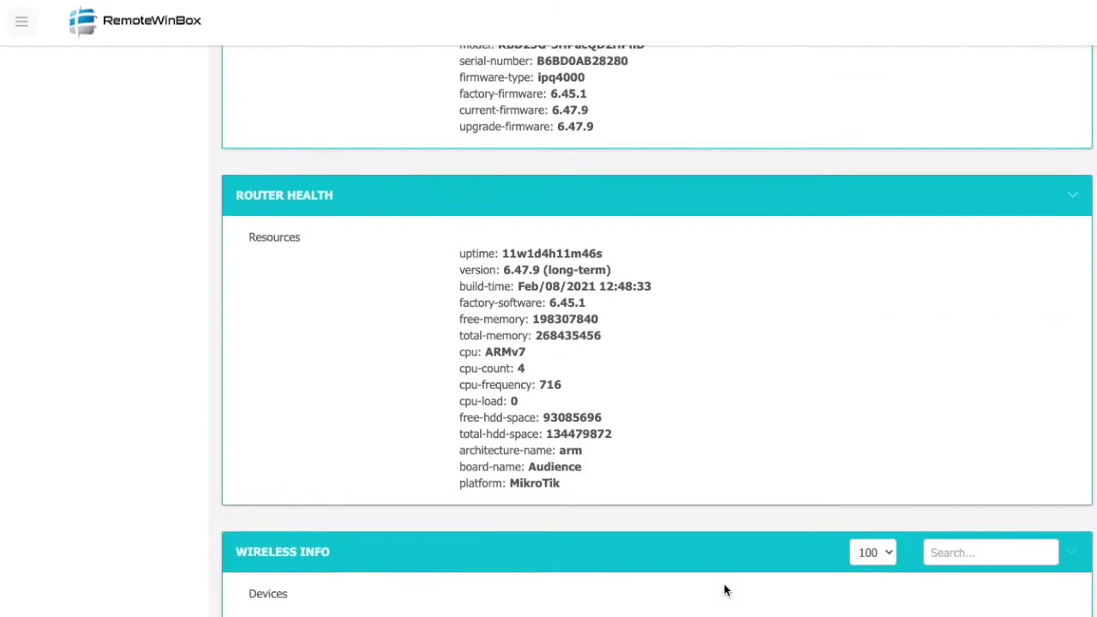
scroll(715, 597, down, 1)
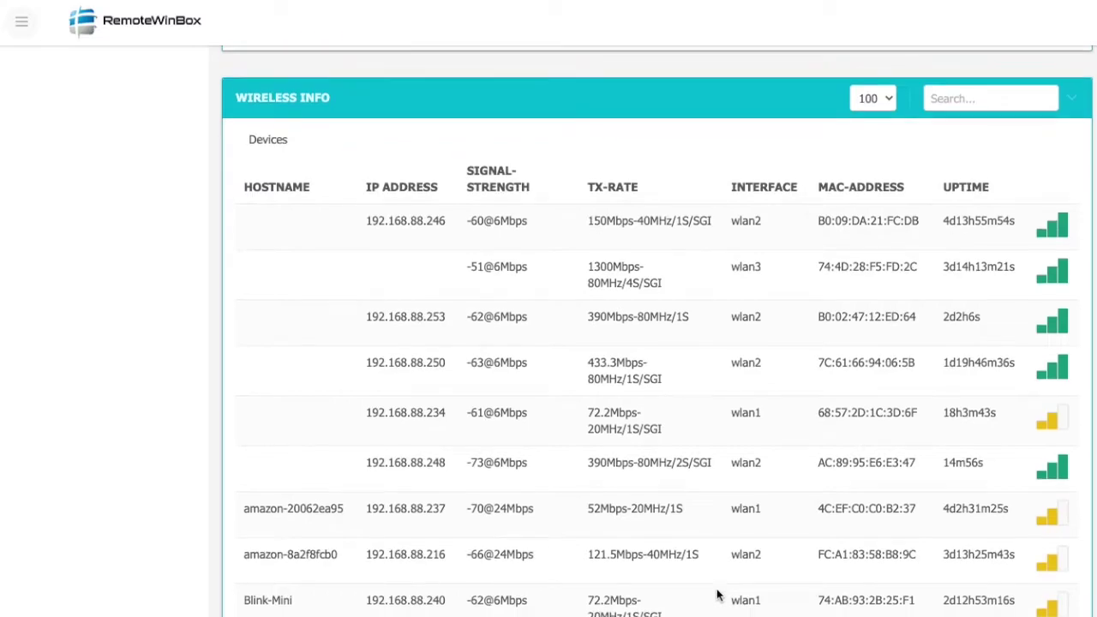
scroll(713, 598, down, 5)
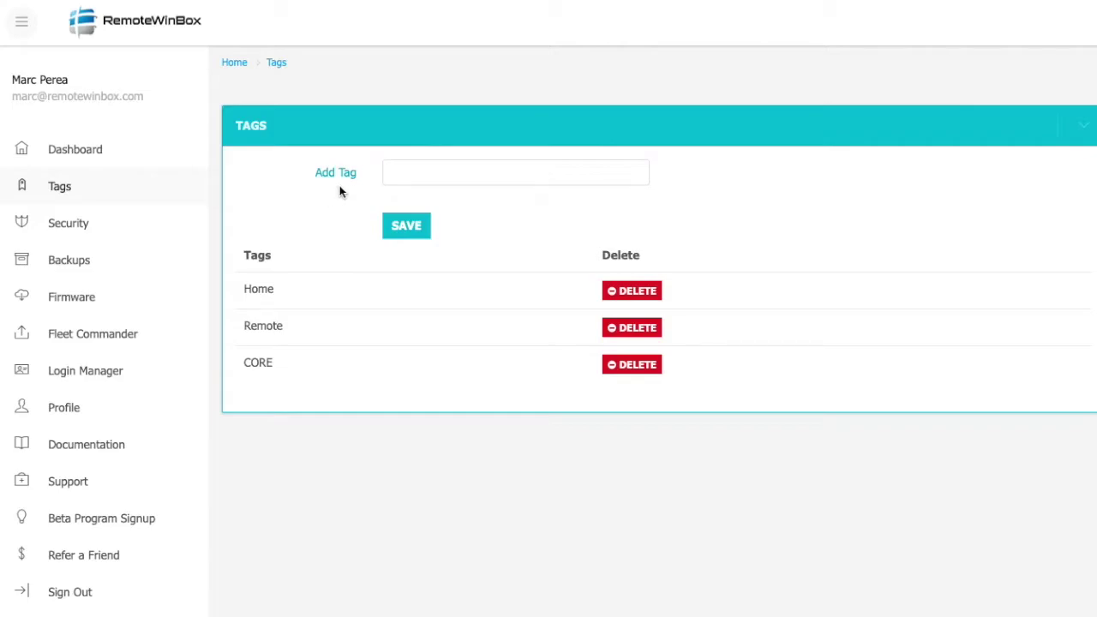
Add and save a new tag named TOWER.
text(TOWER)
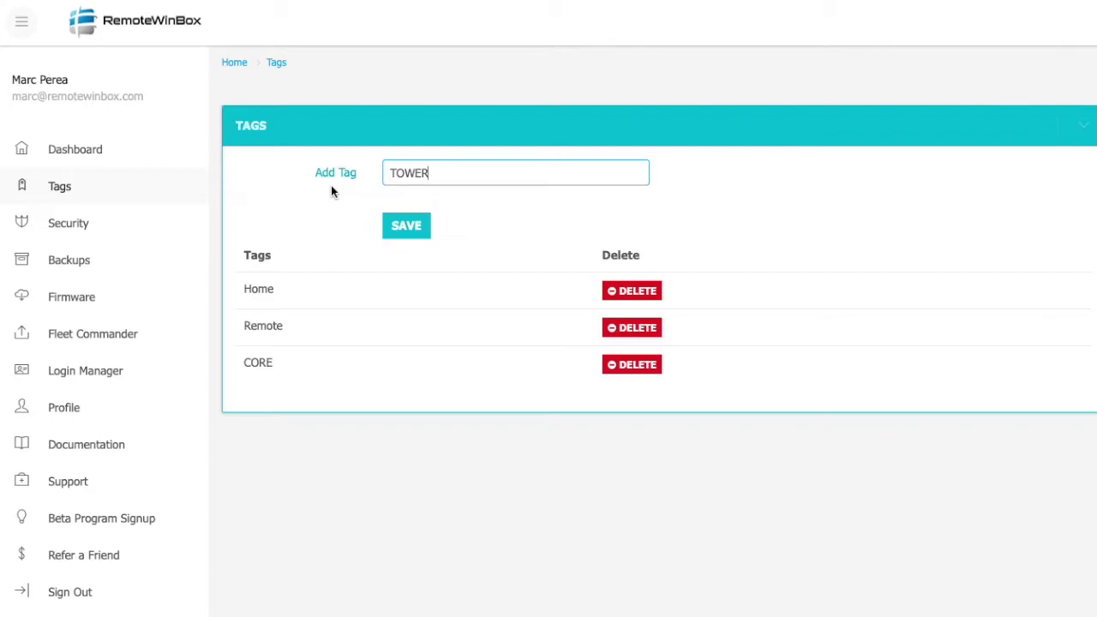
click(406, 230)
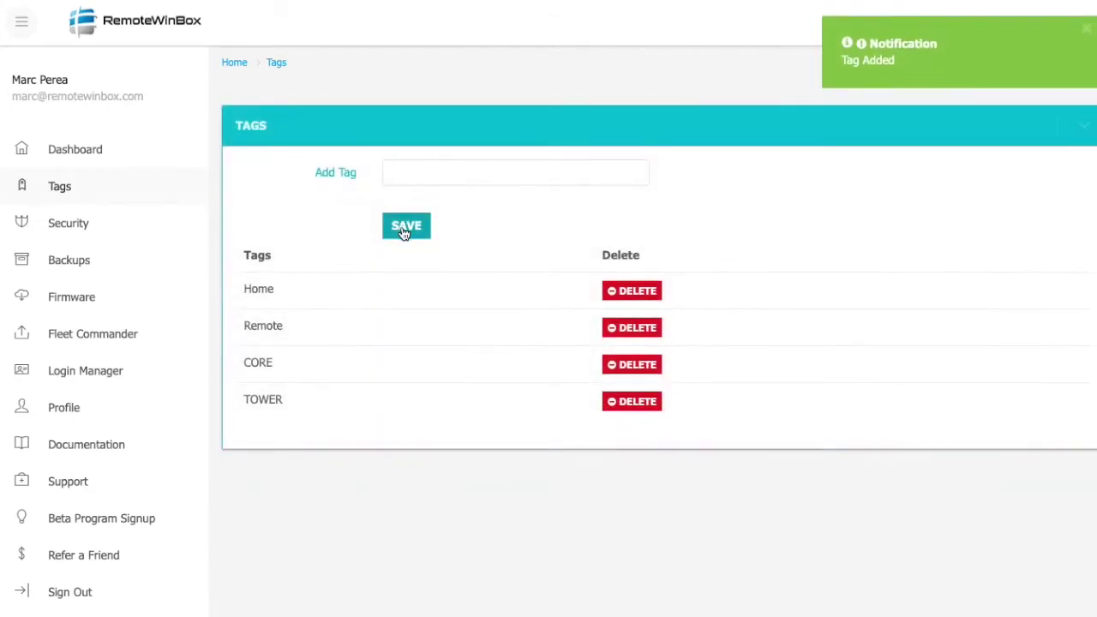
View the Security page's allowed IPs, then move on to the Backups Manager.
click(80, 228)
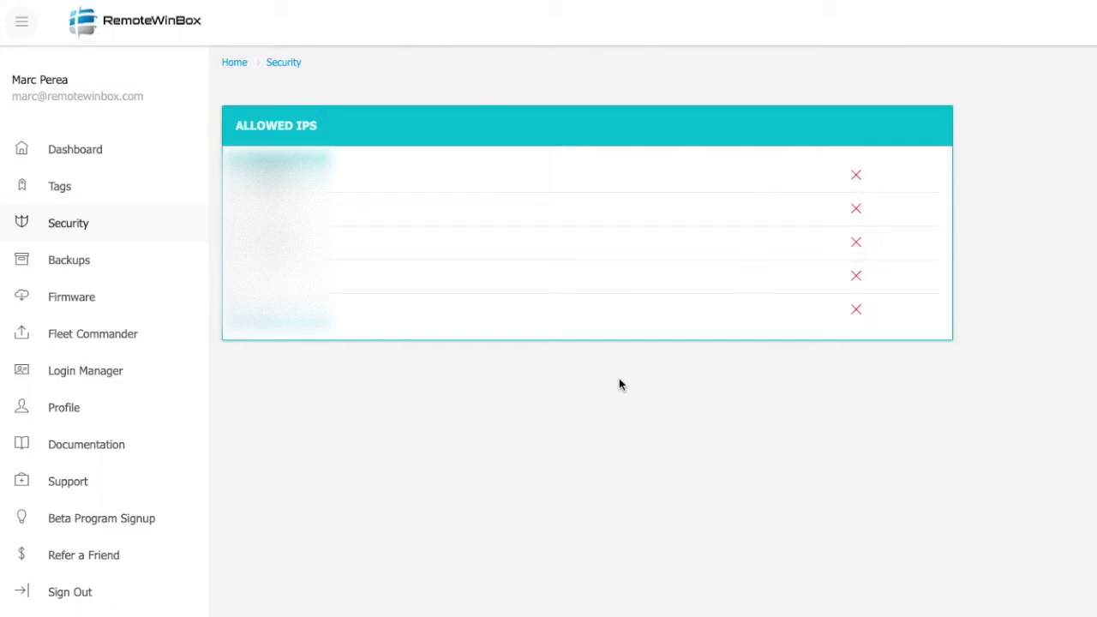
click(94, 271)
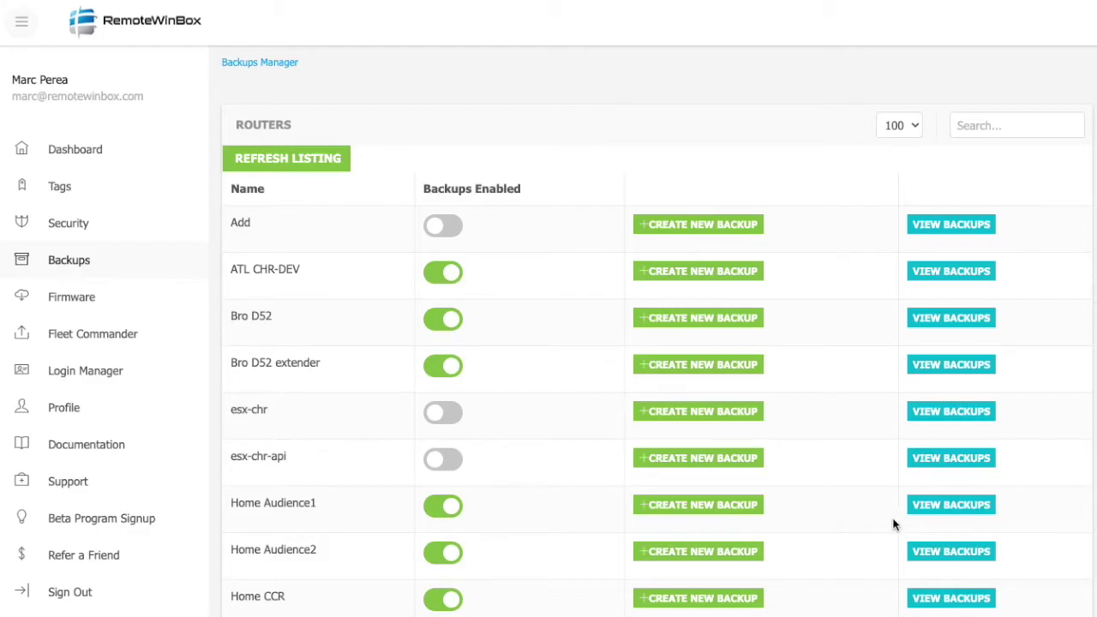
Open Home Audience1's saved backup files.
click(961, 512)
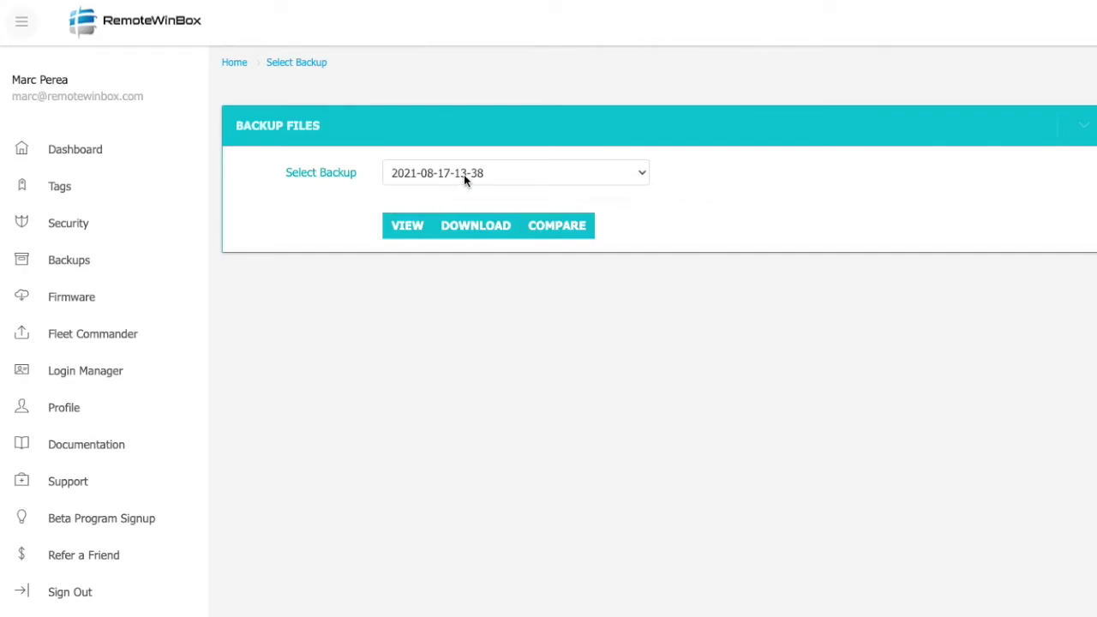
click(525, 176)
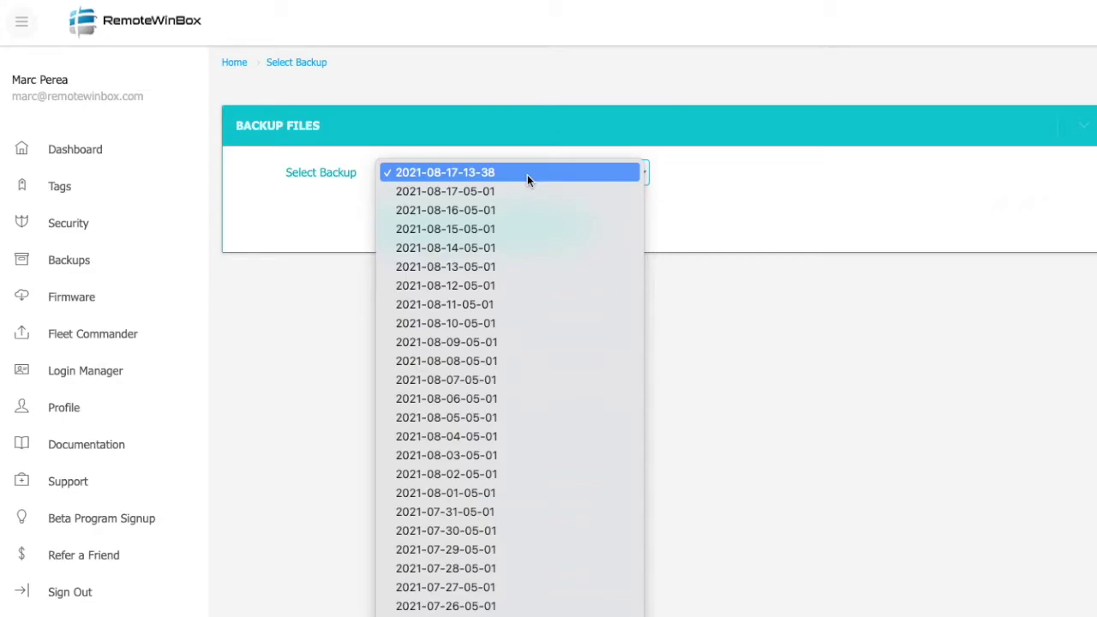
click(575, 173)
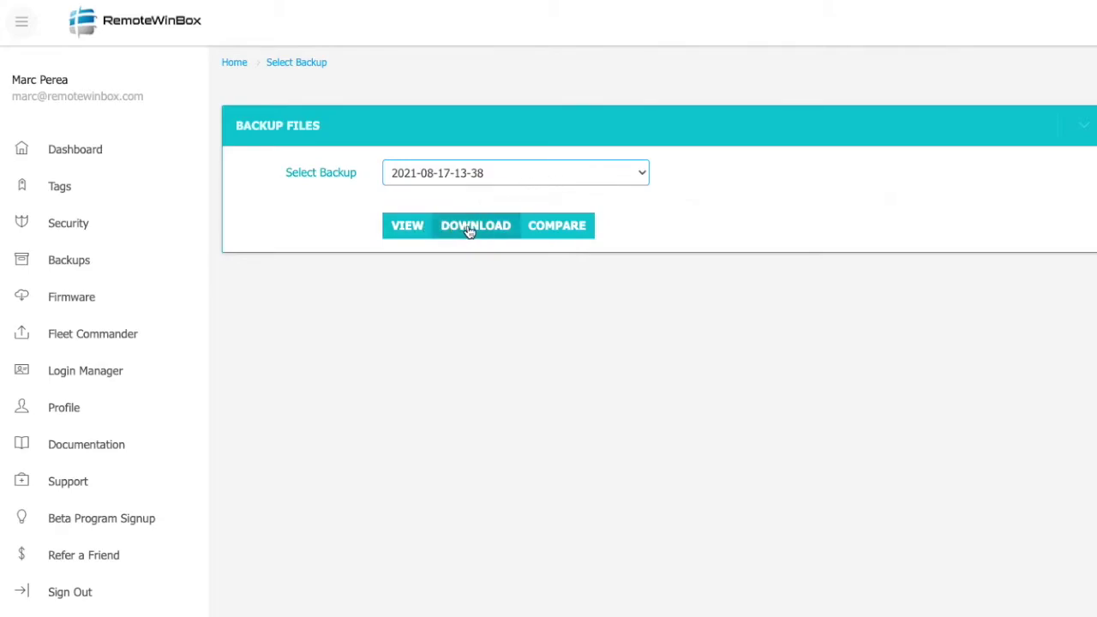
click(557, 227)
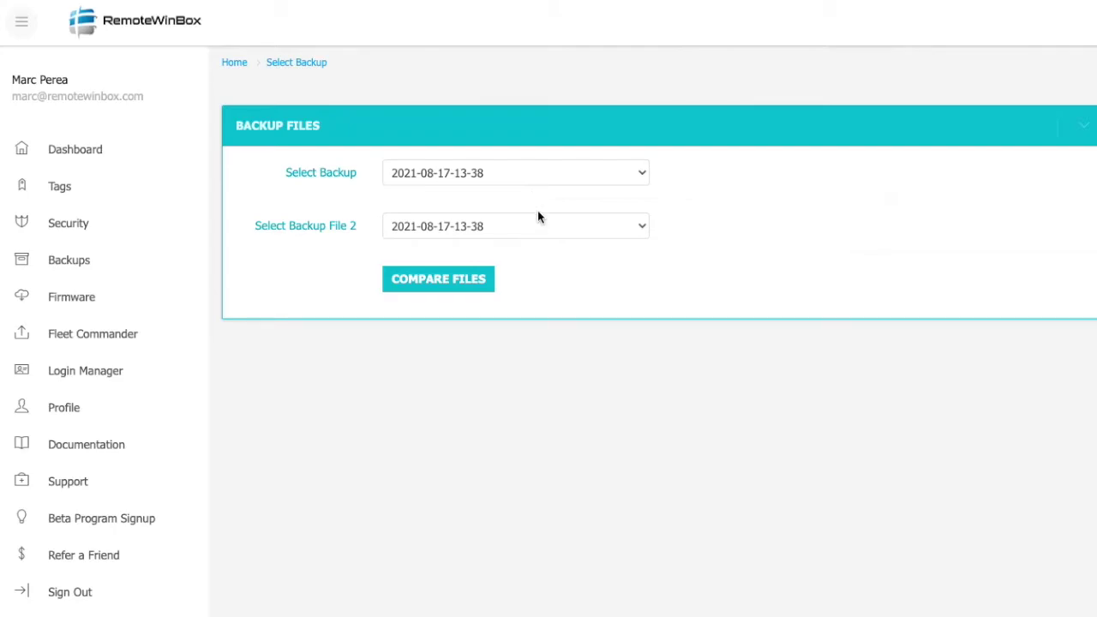
click(595, 227)
scroll(595, 305, down, 8)
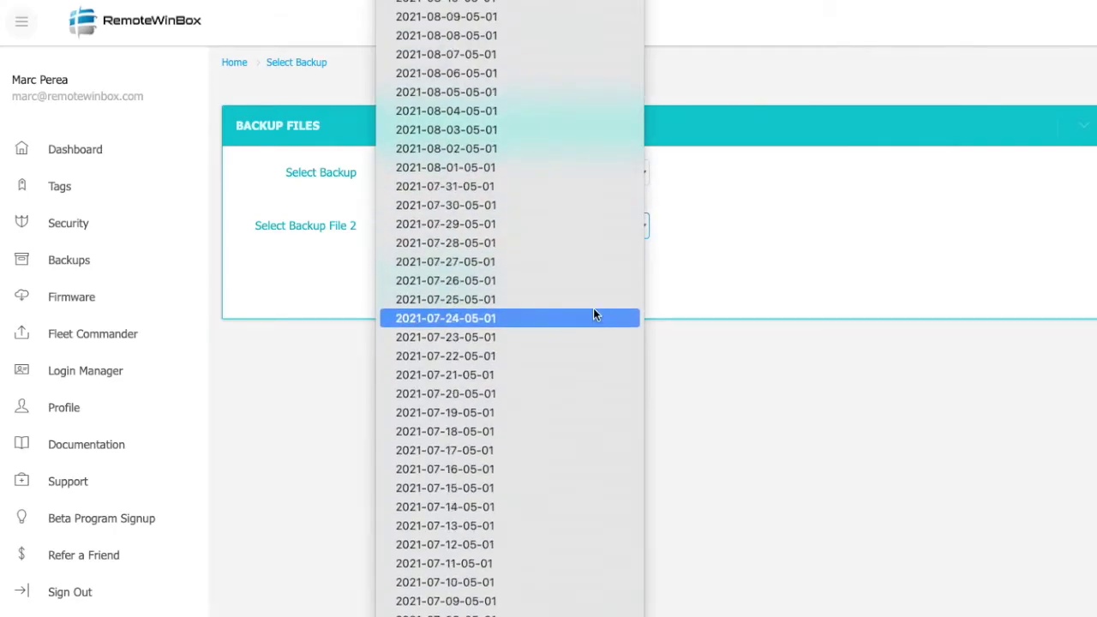
scroll(597, 351, down, 15)
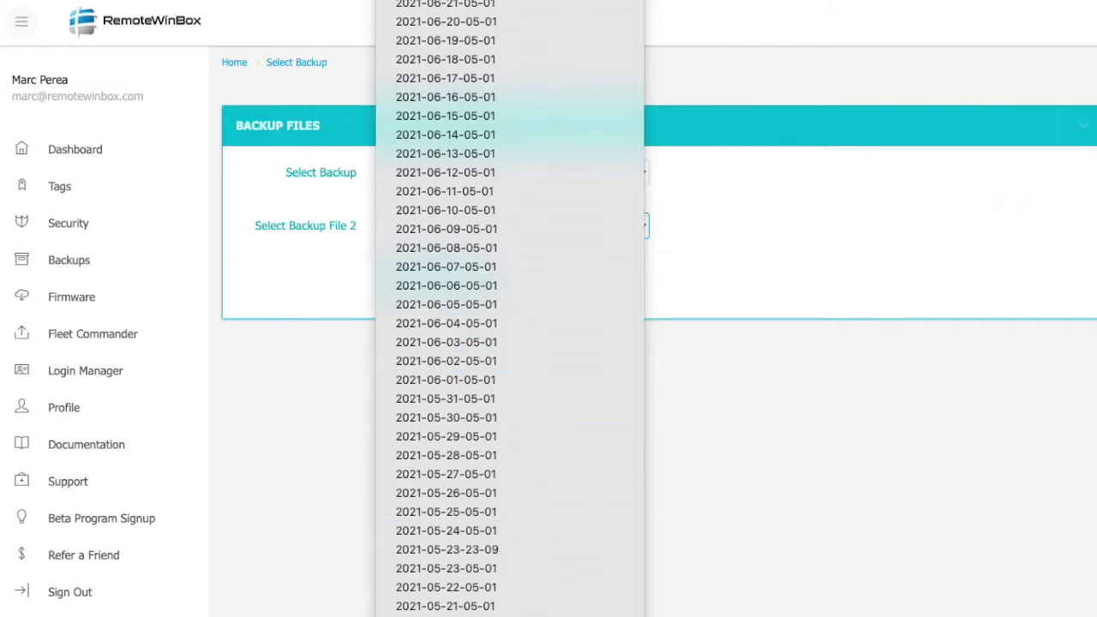
scroll(441, 286, down, 10)
click(442, 285)
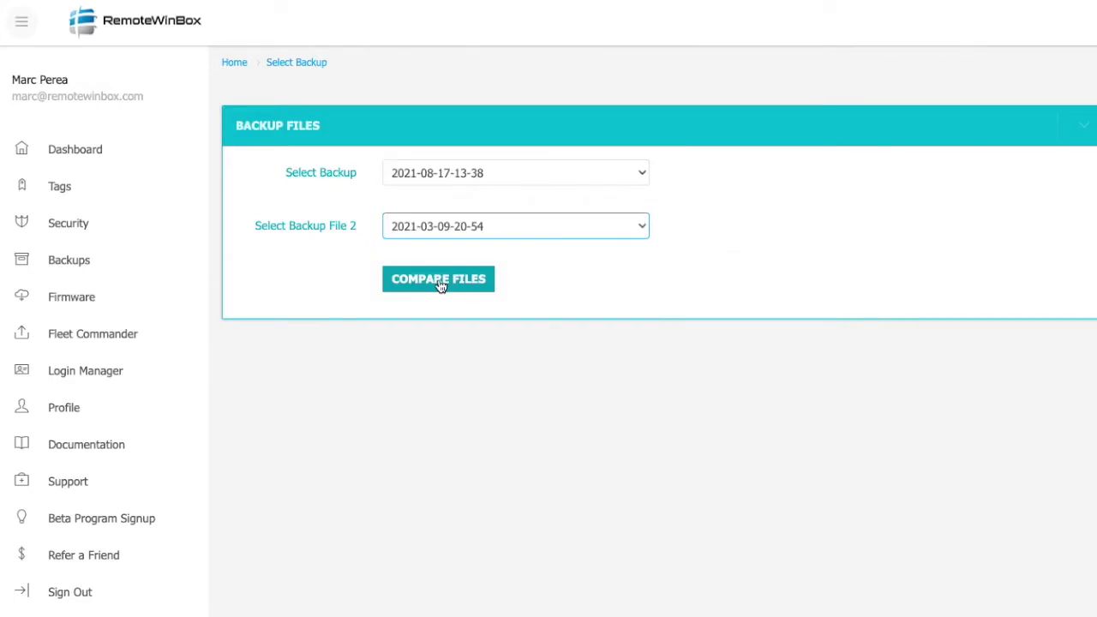
click(440, 283)
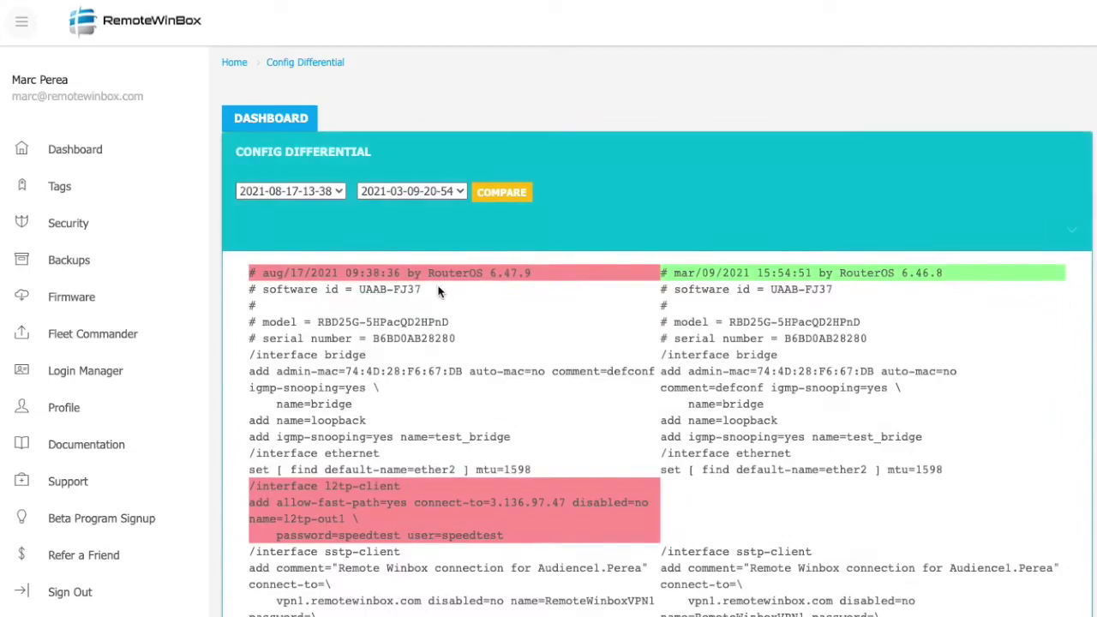
Scroll through the Config Differential of the two backups, then open the Firmware Manager.
scroll(521, 331, down, 2)
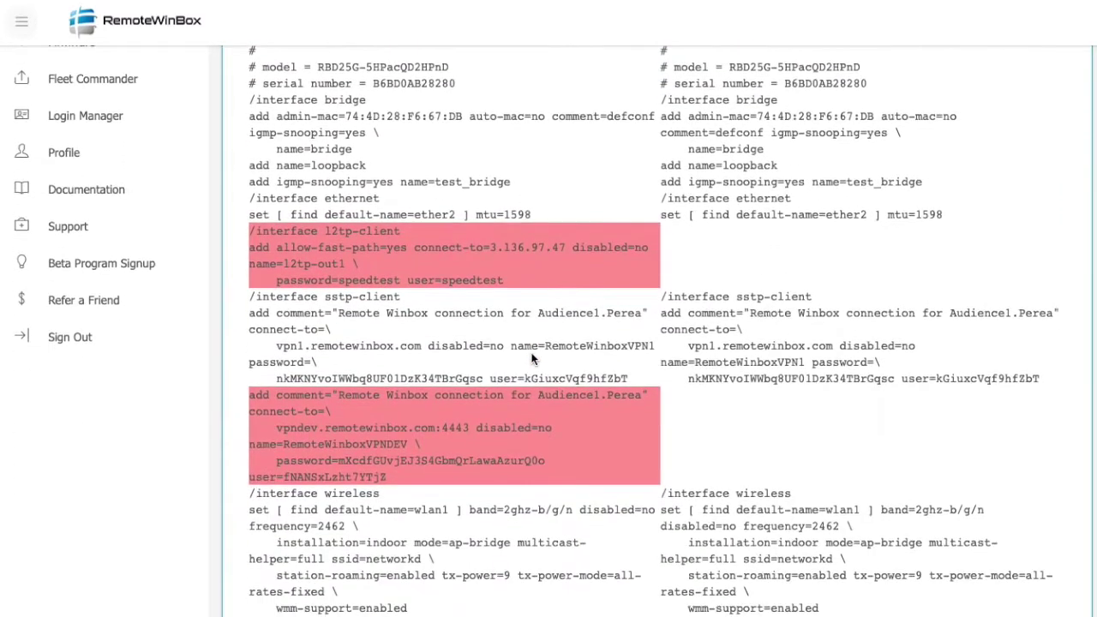
scroll(531, 358, down, 10)
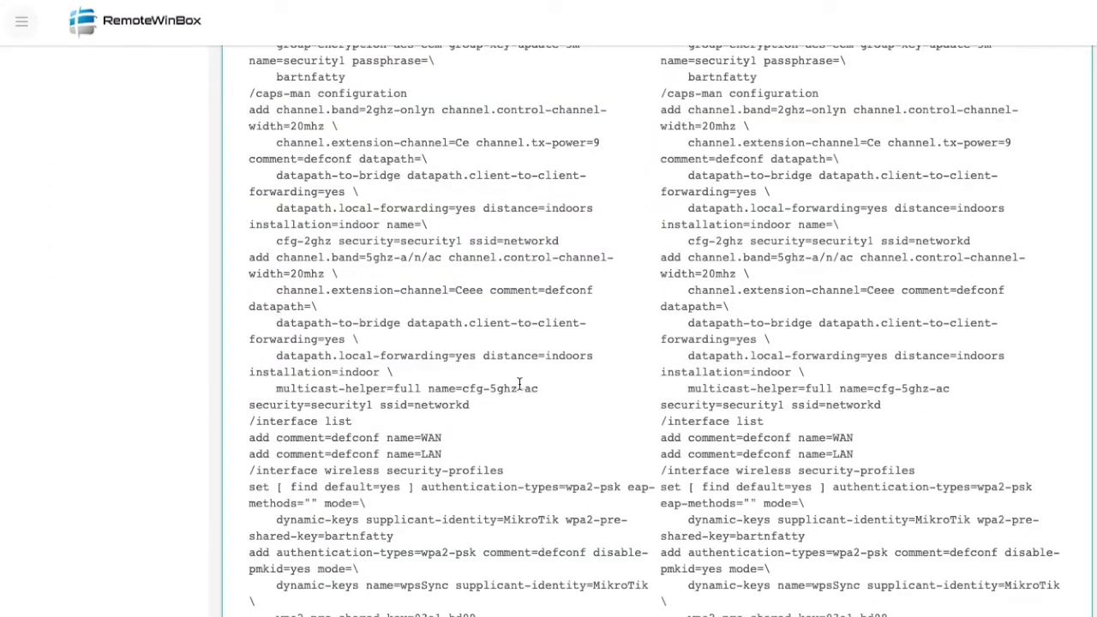
scroll(515, 400, up, 3)
scroll(514, 399, up, 20)
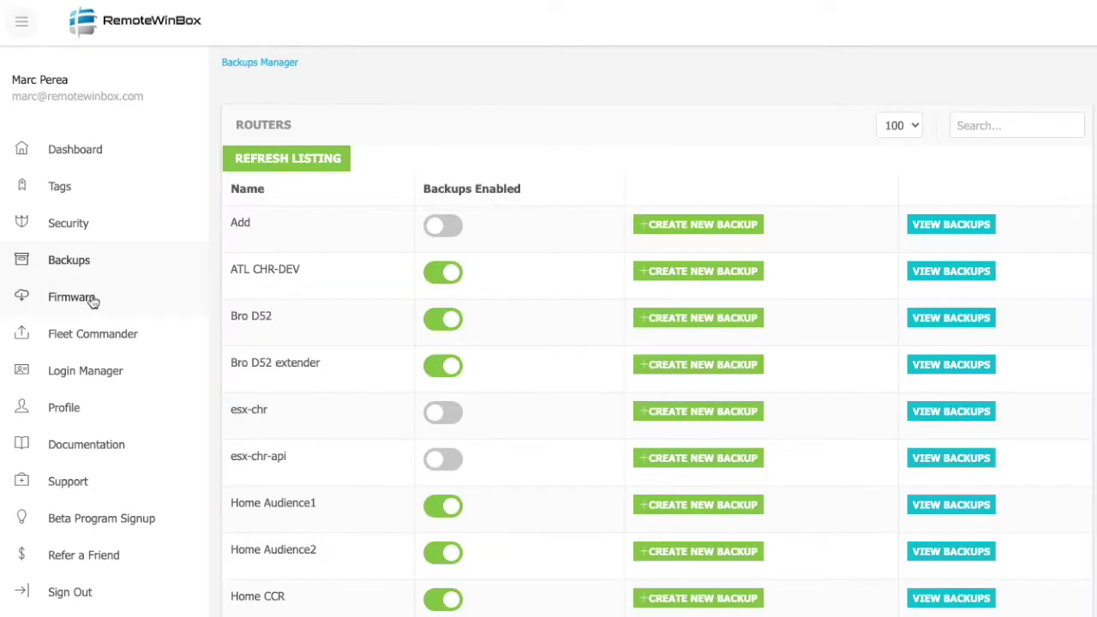
click(90, 299)
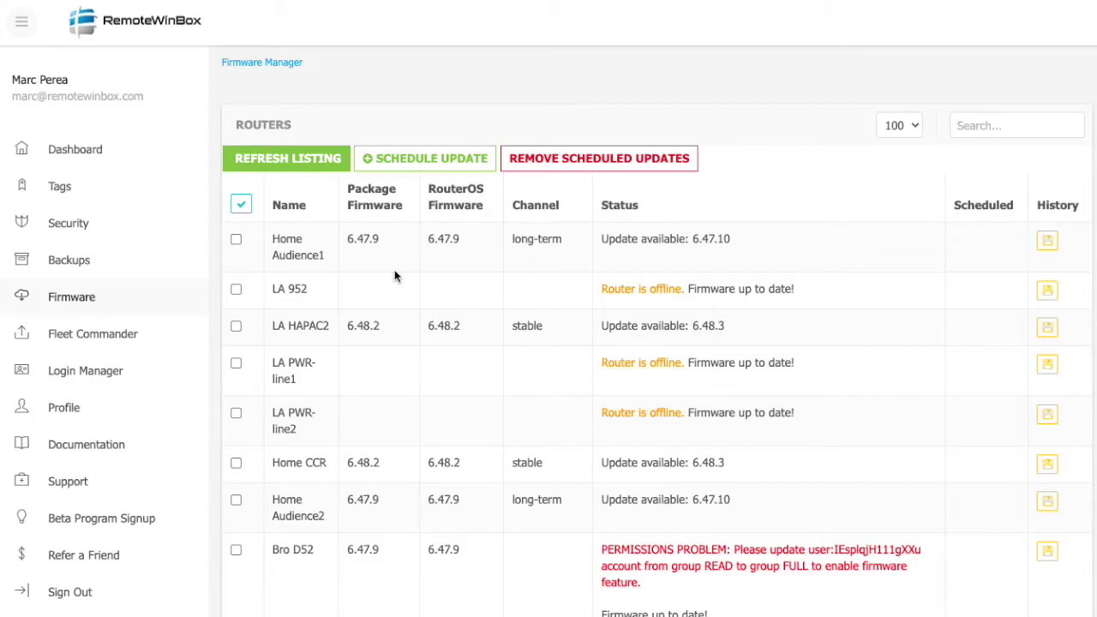
Select LA HAPAC2 and open the firmware scheduling window, then dismiss it.
click(236, 325)
click(437, 161)
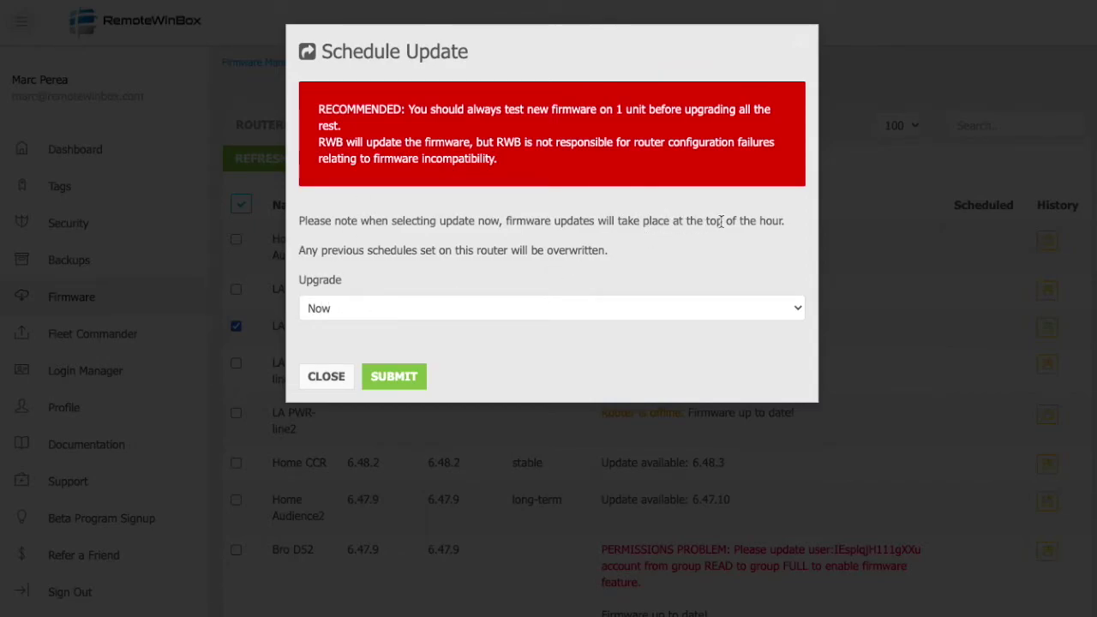
drag(651, 221, 779, 221)
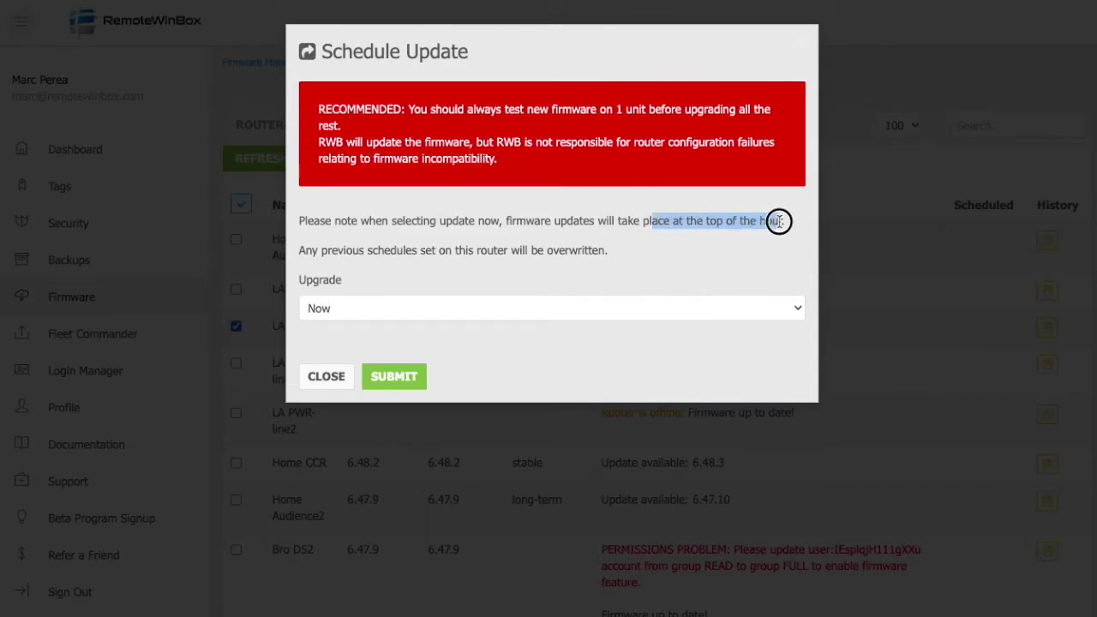
click(870, 205)
click(985, 125)
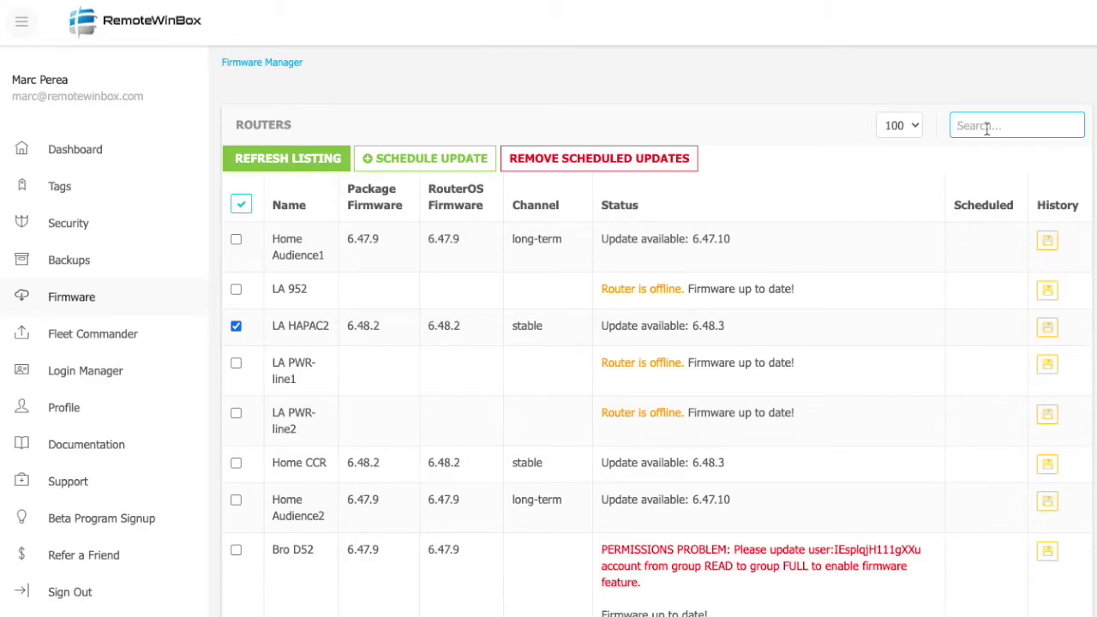
Schedule firmware updates for all routers in the 2am - 5am window and check Home Audience1's history.
click(243, 208)
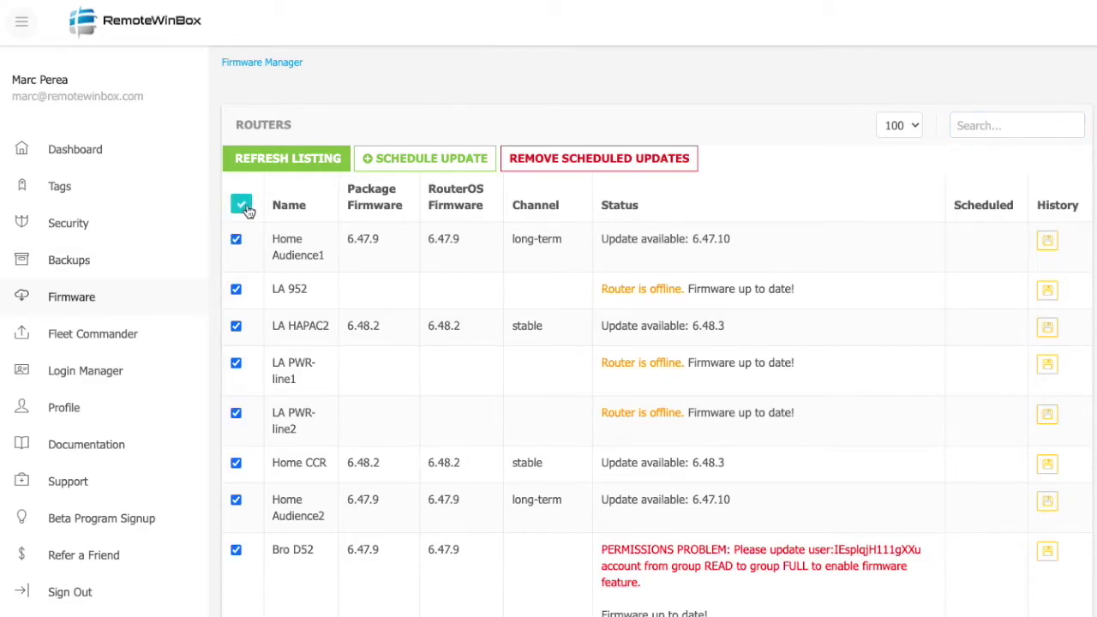
click(433, 158)
click(413, 306)
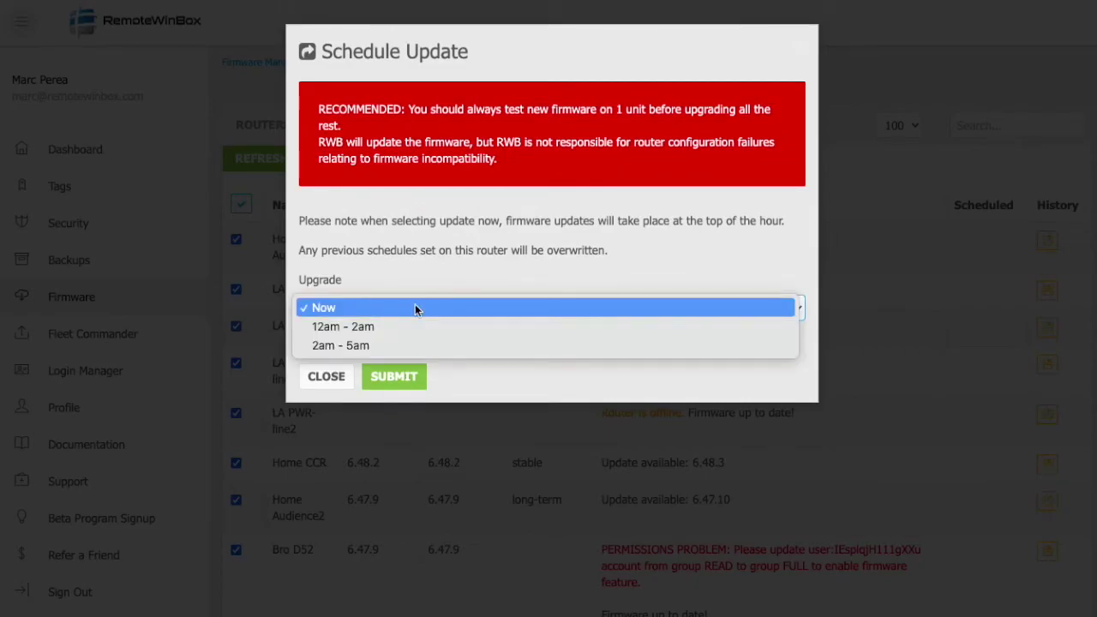
click(438, 344)
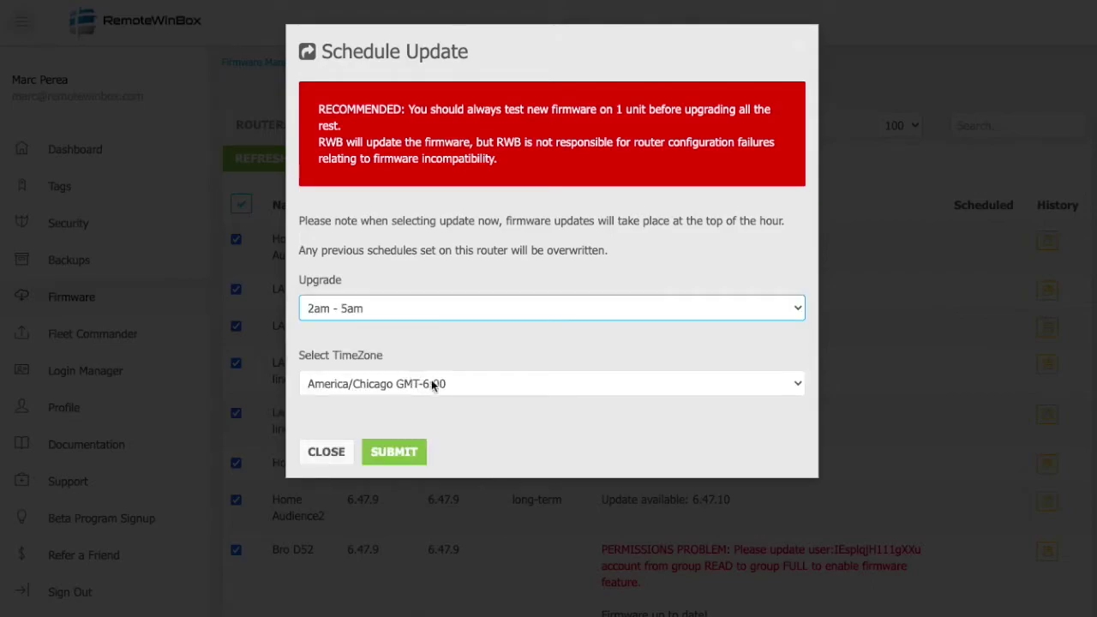
click(393, 452)
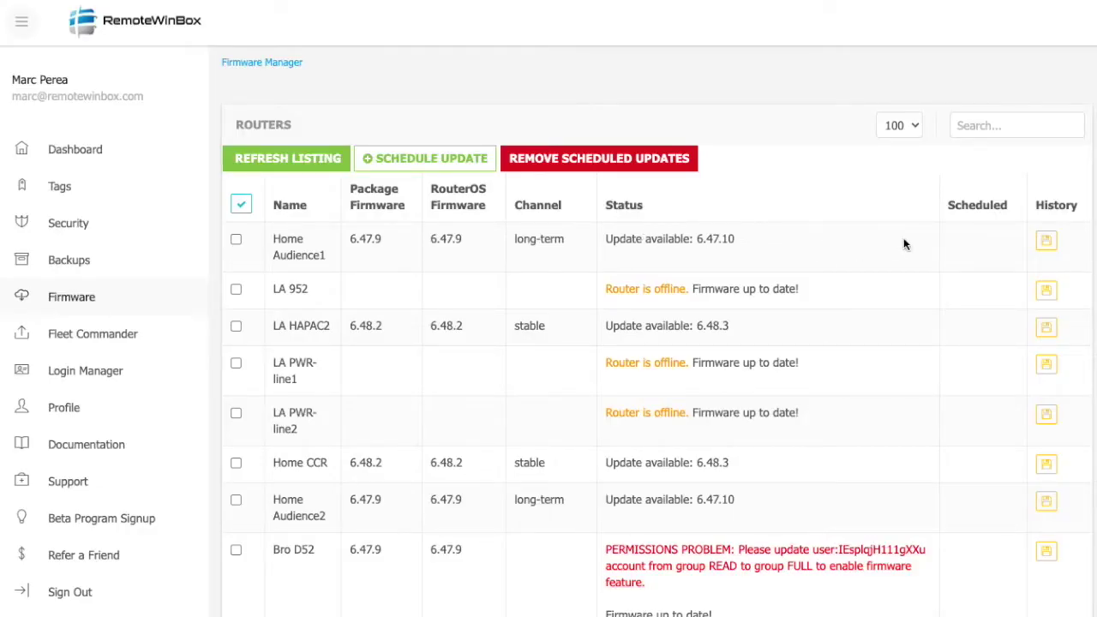
click(1046, 240)
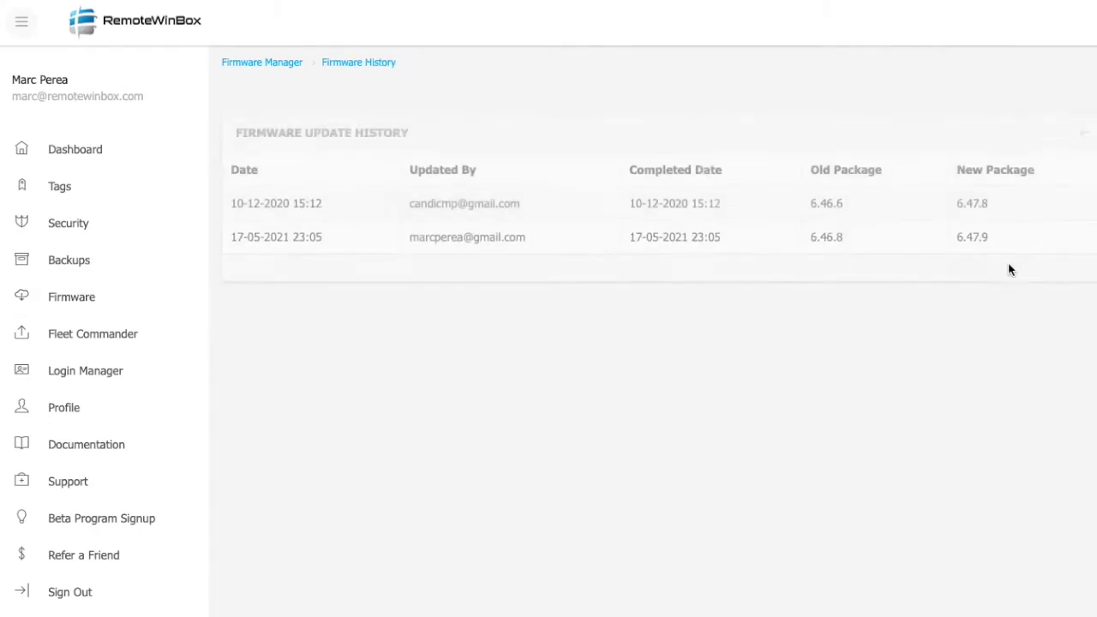
click(92, 333)
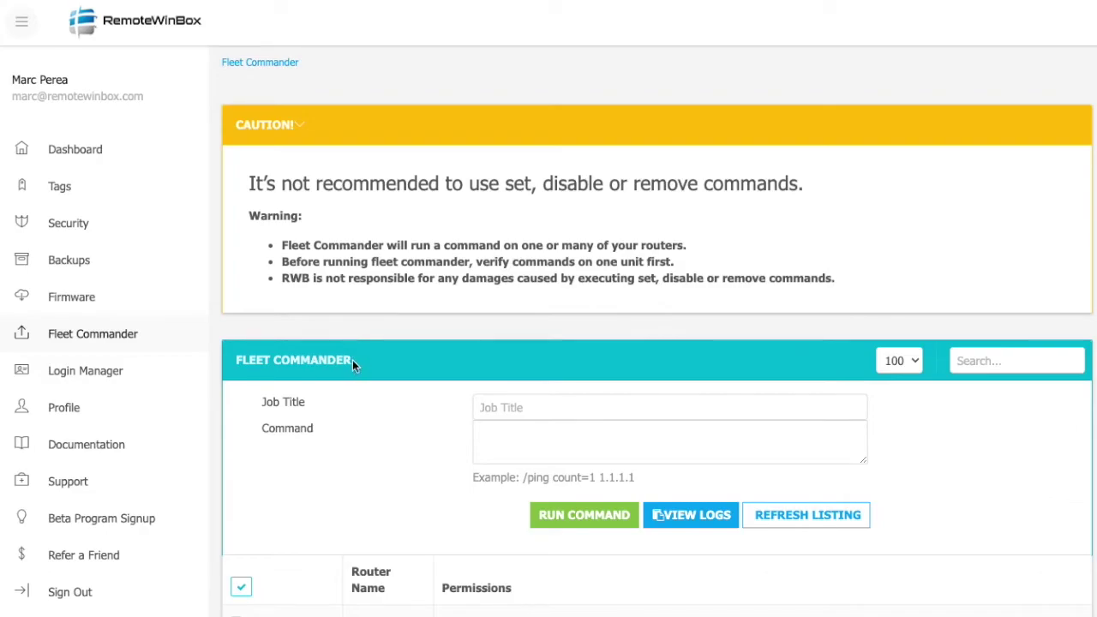
Select all routers as the targets of the fleet command.
scroll(338, 368, down, 2)
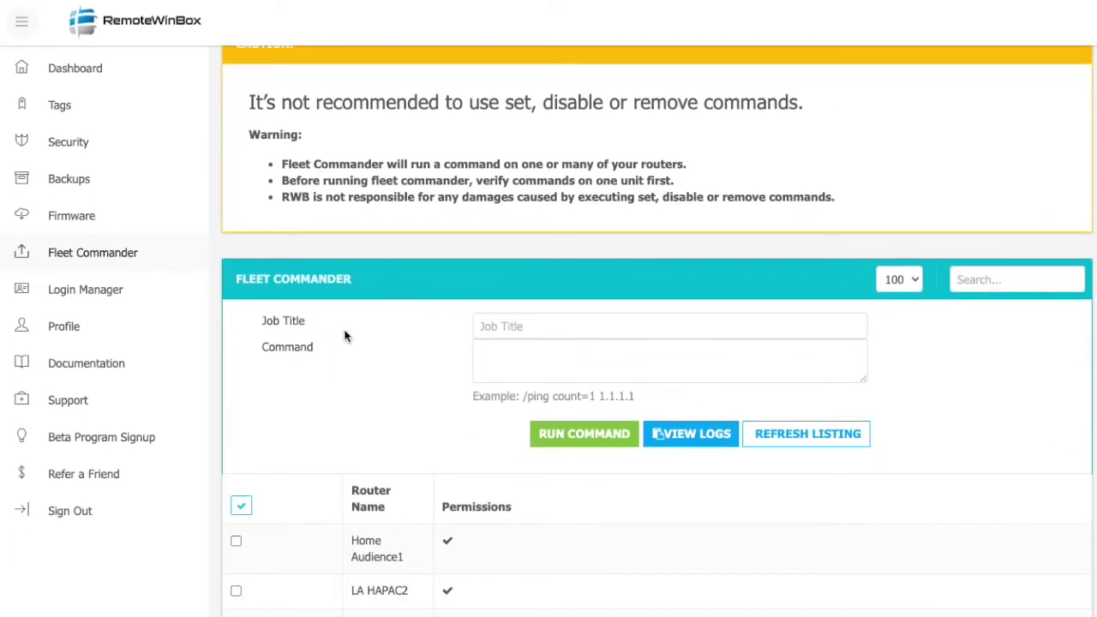
scroll(346, 355, down, 1)
scroll(345, 355, down, 2)
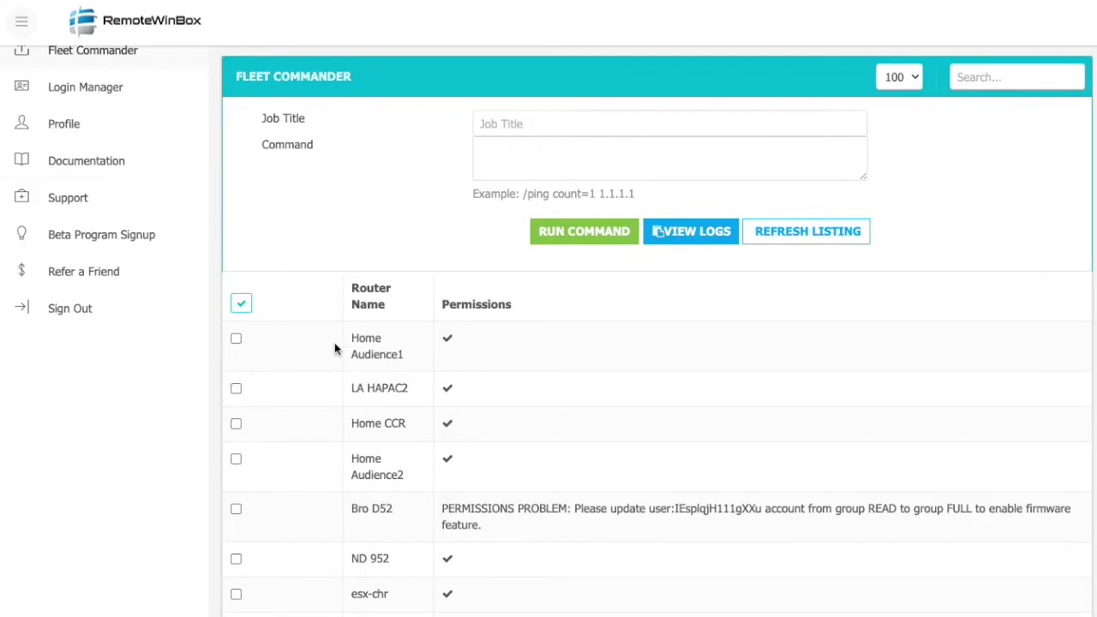
scroll(334, 344, up, 2)
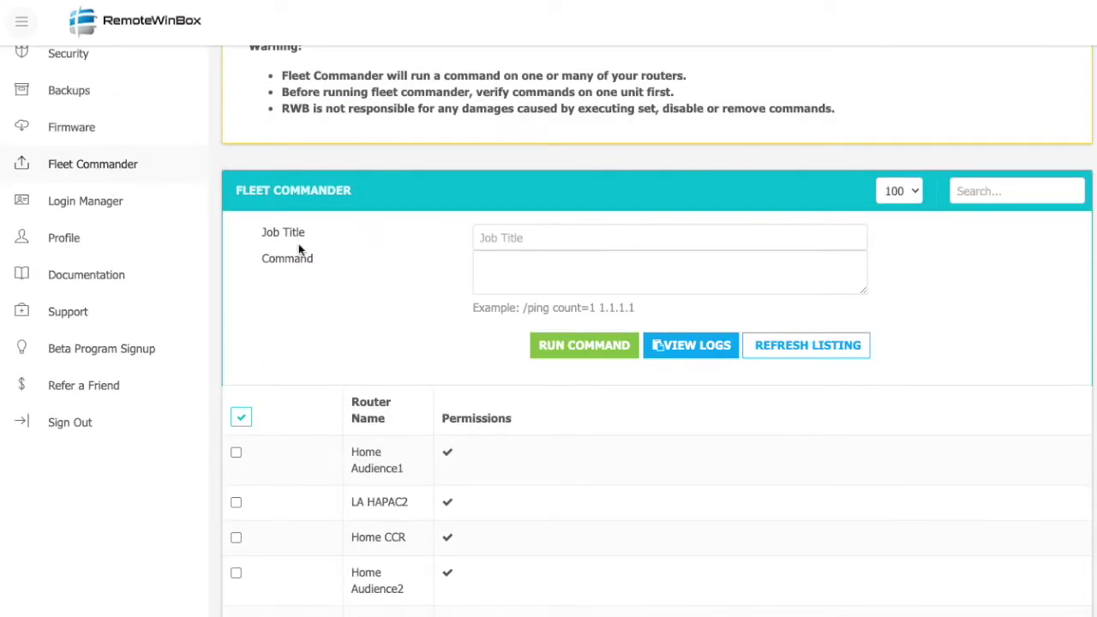
click(241, 416)
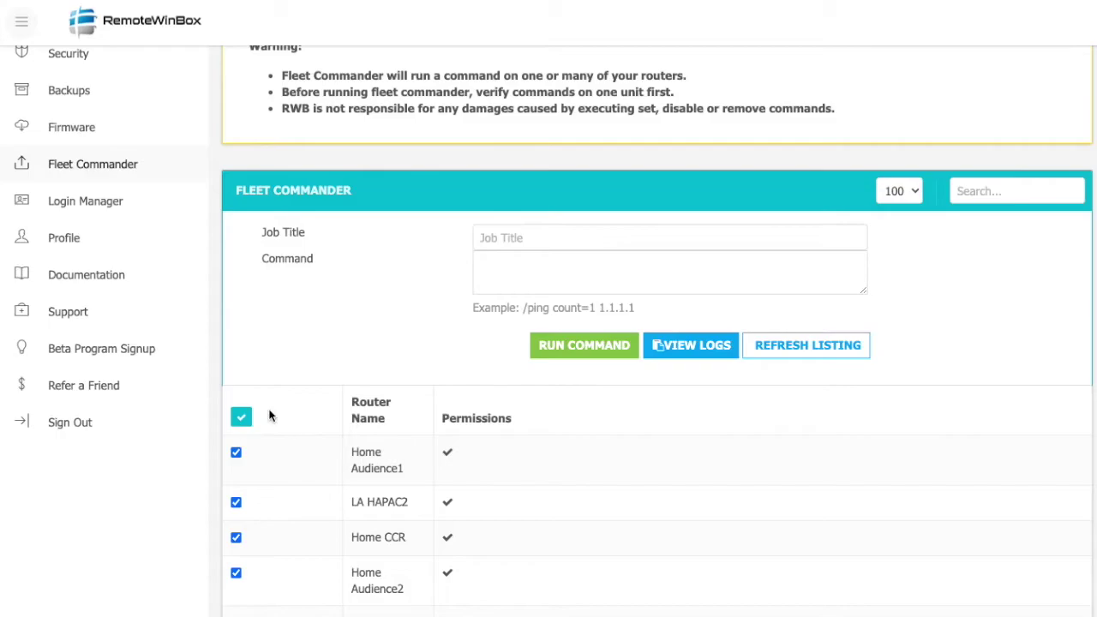
scroll(355, 385, up, 2)
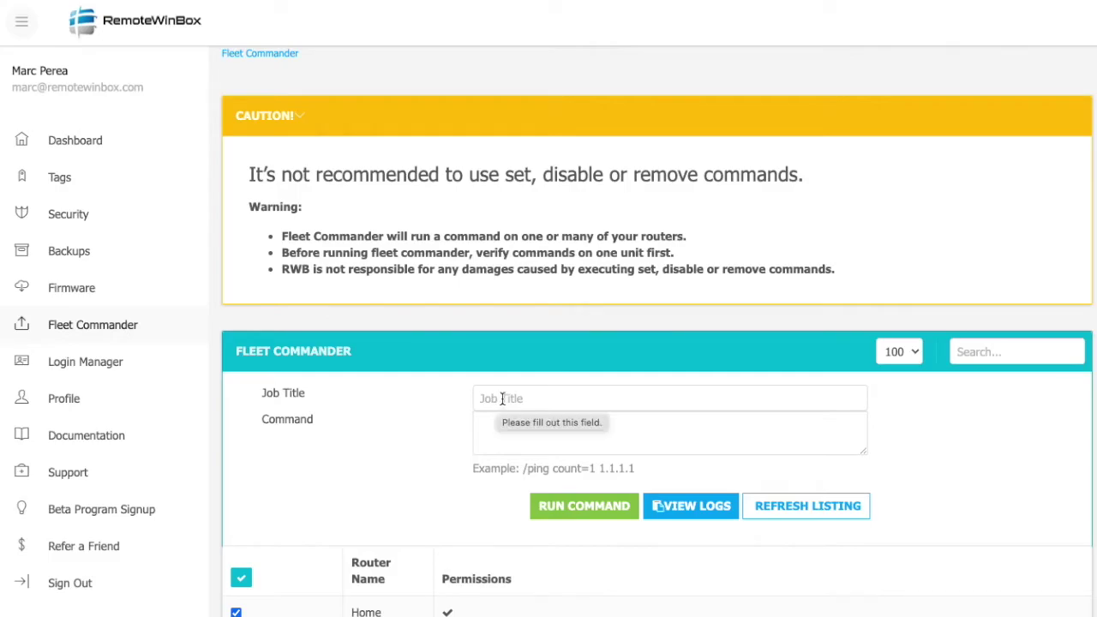
Submit job 'trace route test' with command '/tool trace count=1 1.1.1.1'.
click(541, 397)
text(trace )
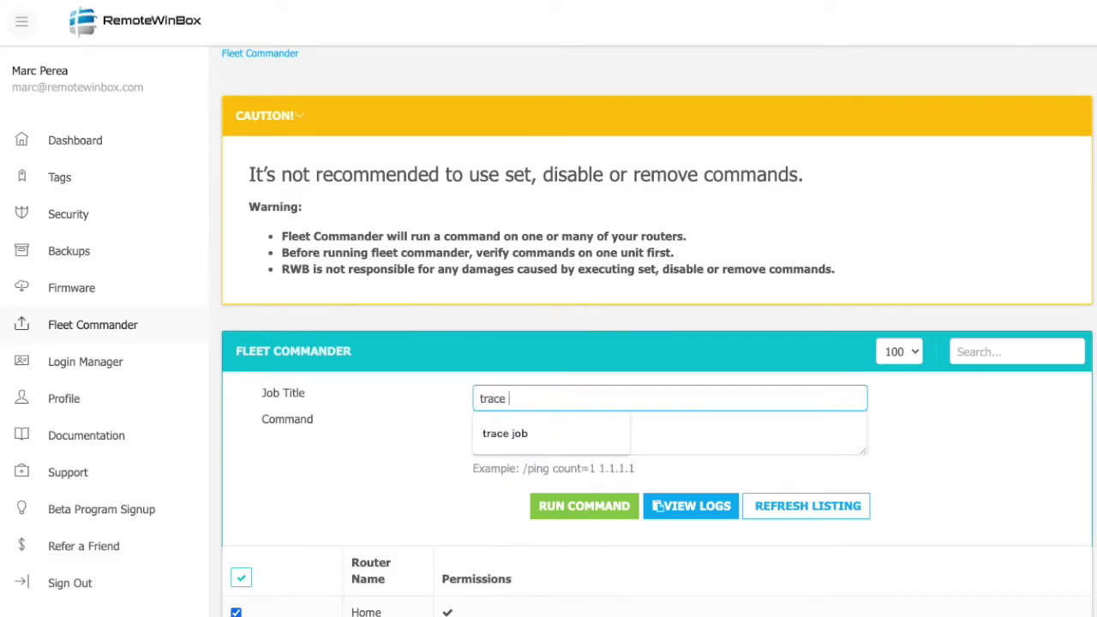
text(route te)
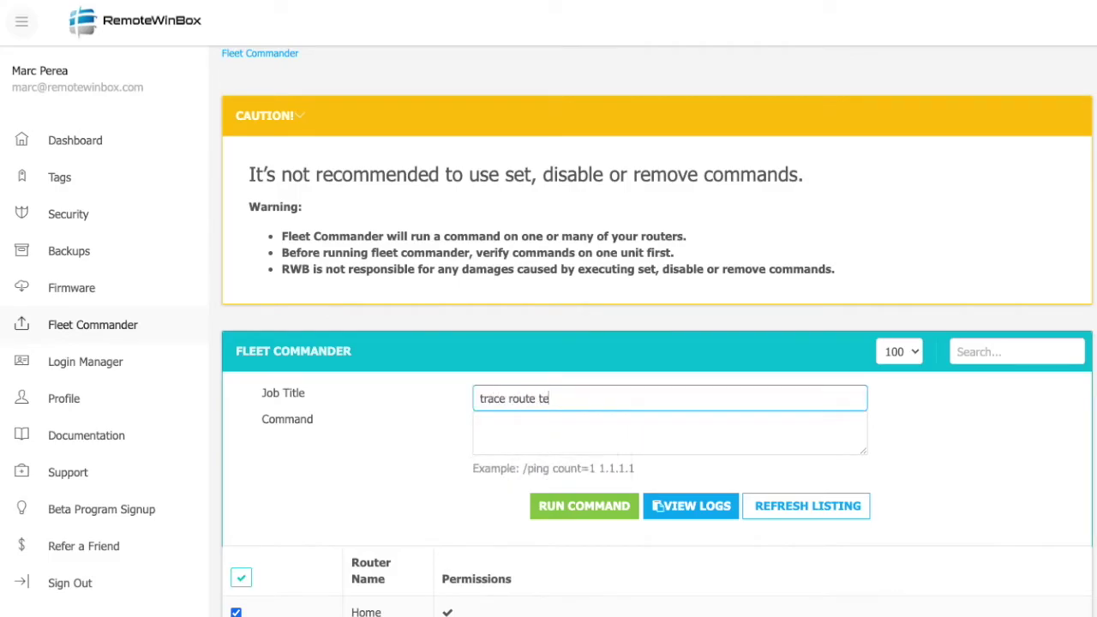
text(st)
click(482, 425)
text(/)
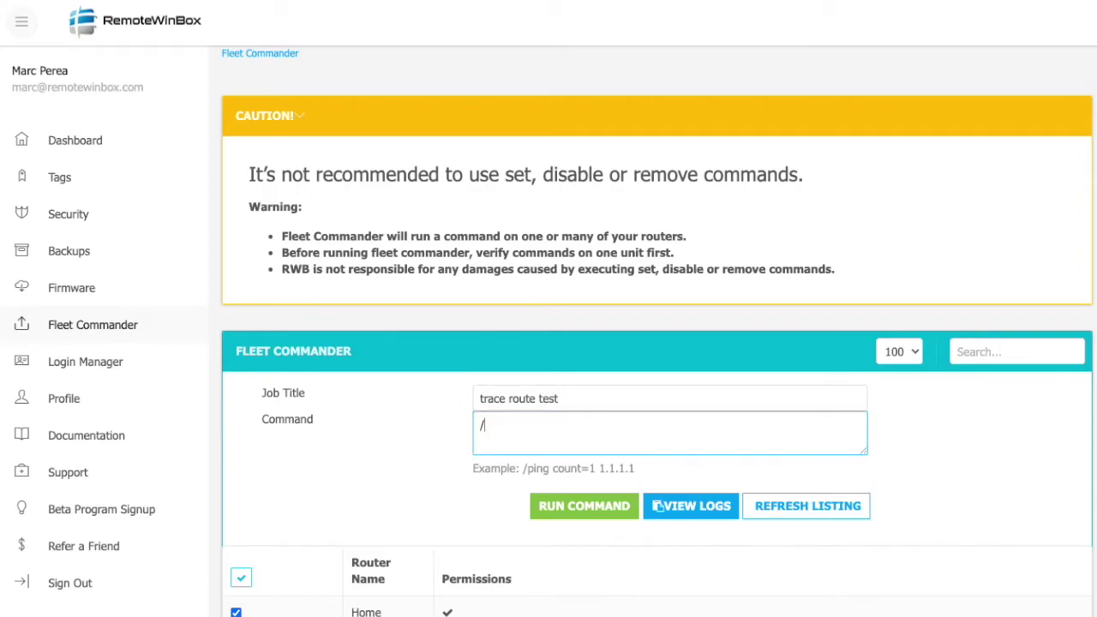
text(tool trace count=1)
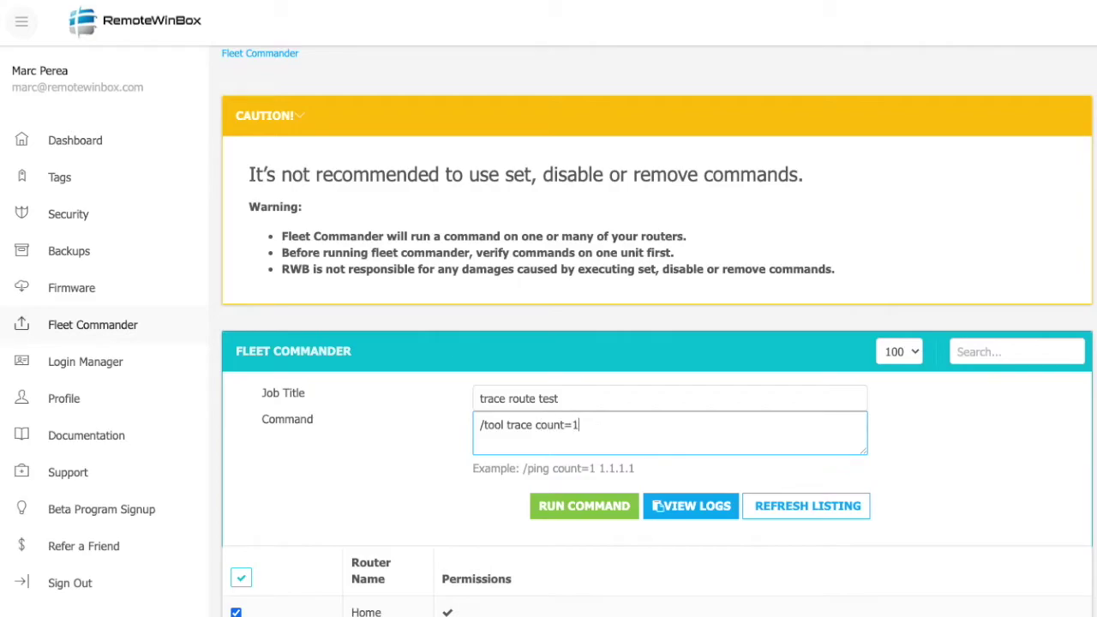
text( 1.1.1.1)
click(580, 511)
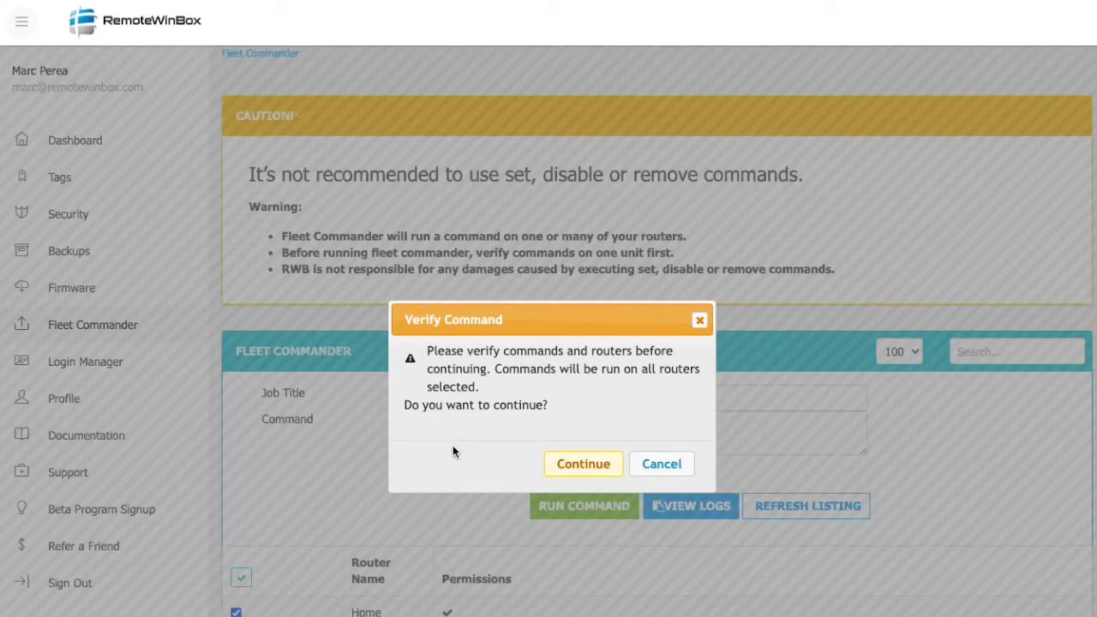
Confirm running the trace route test command on all routers.
click(545, 464)
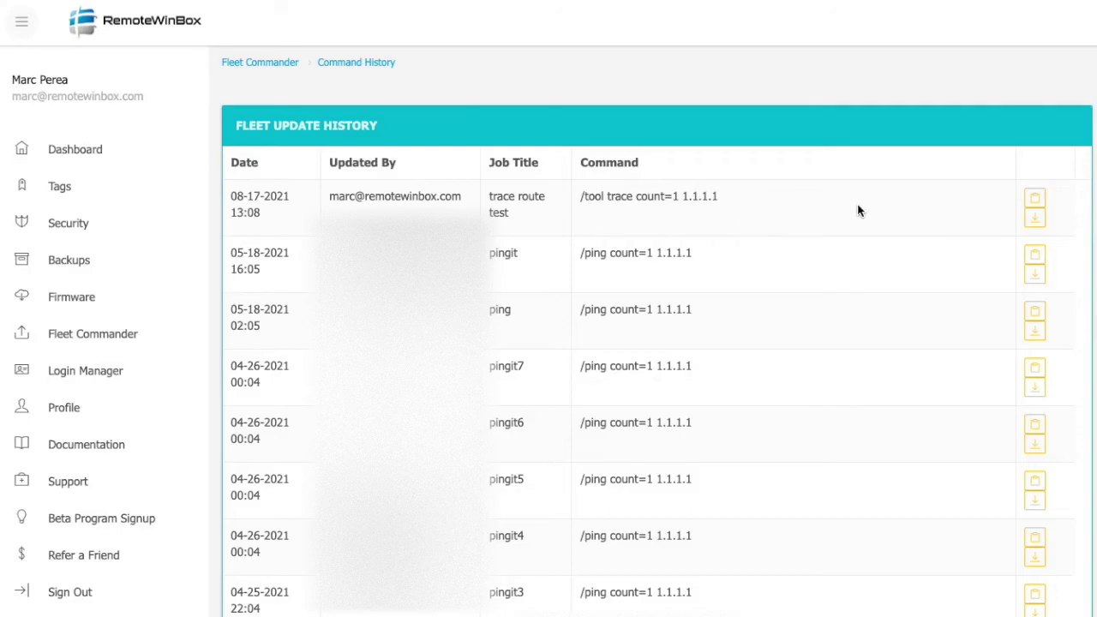
Read through the trace route test output log, then go to Login Manager.
click(1035, 199)
scroll(776, 299, down, 3)
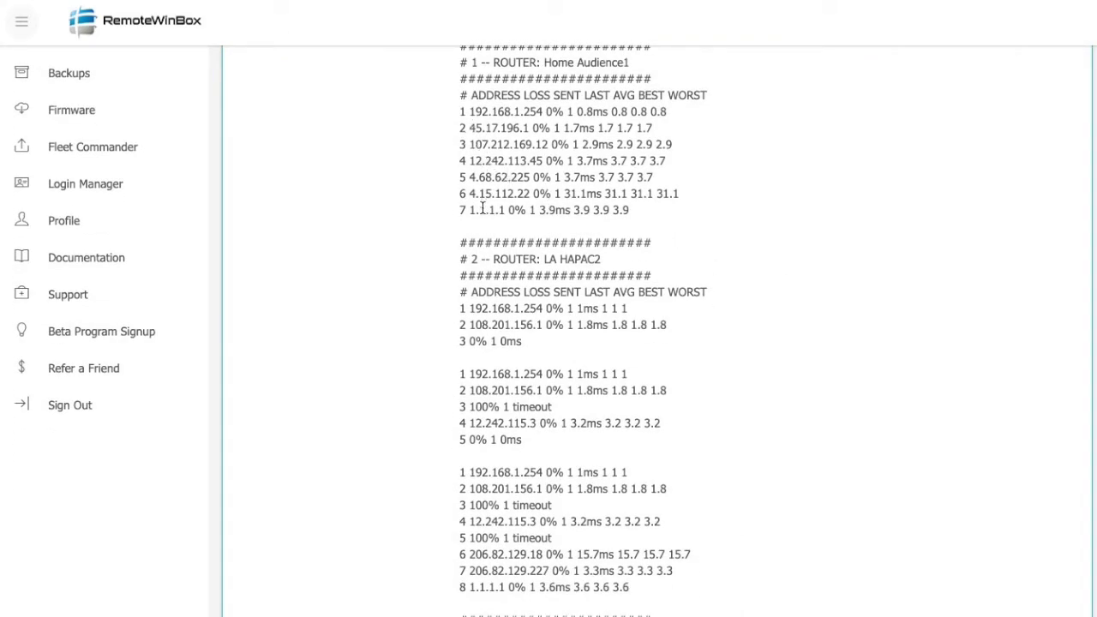
scroll(765, 231, up, 2)
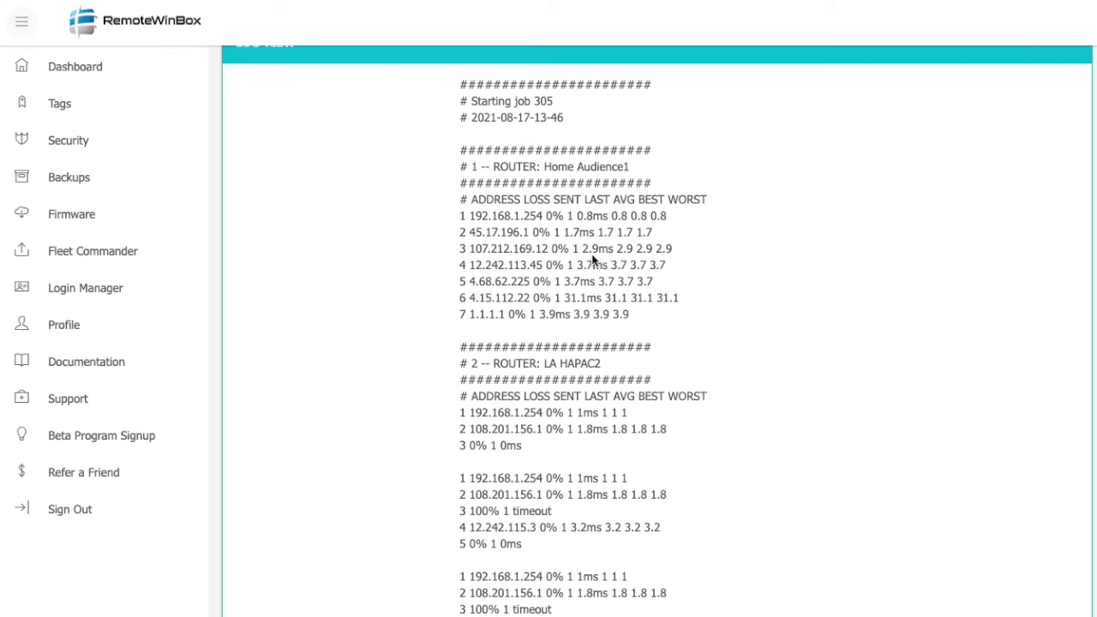
scroll(587, 265, down, 1)
scroll(595, 283, down, 3)
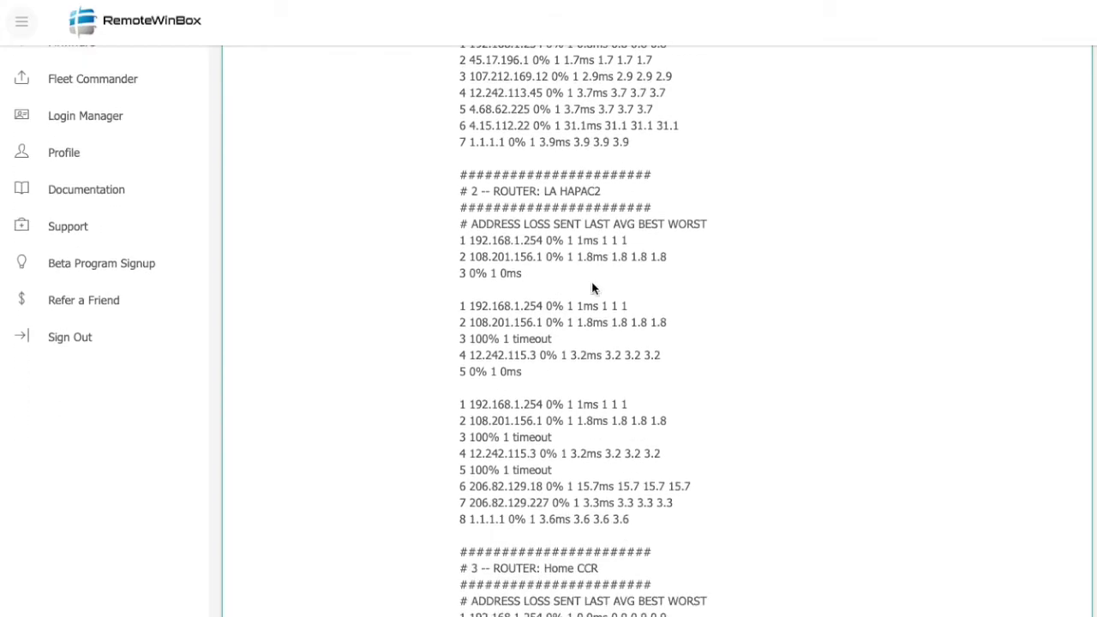
scroll(595, 304, down, 8)
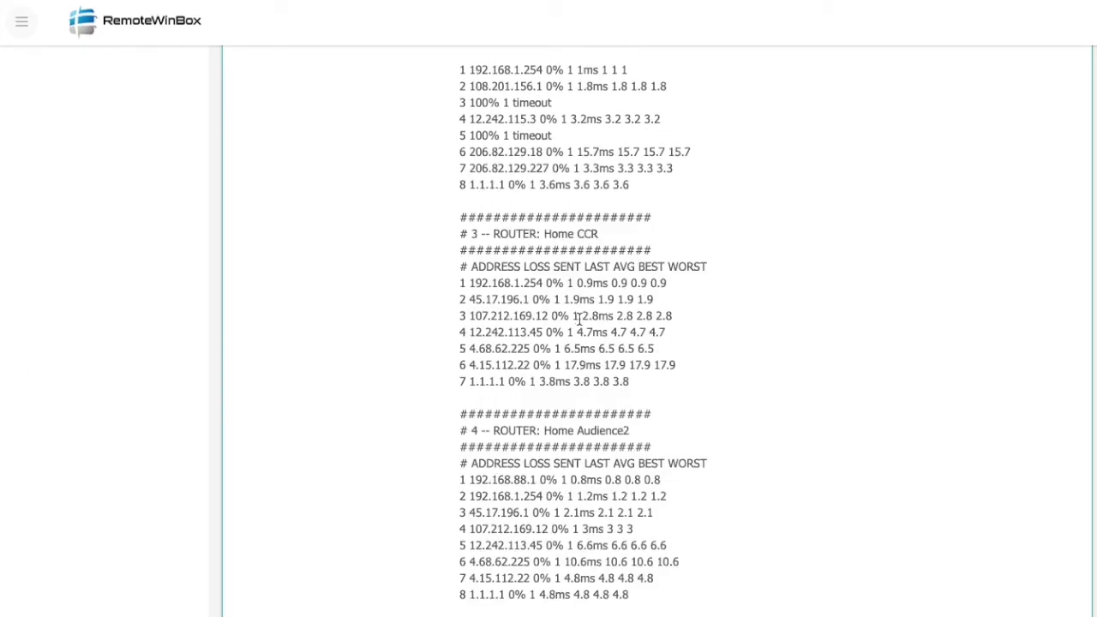
scroll(579, 317, down, 11)
scroll(579, 330, down, 1)
click(82, 371)
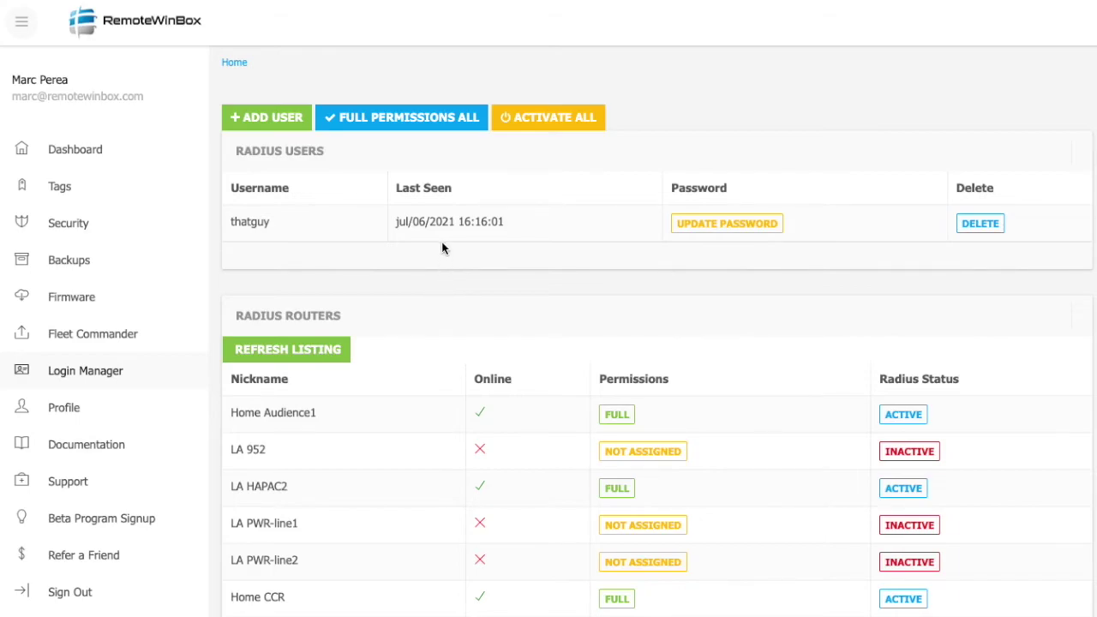
Go to the Support page from the sidebar.
click(93, 483)
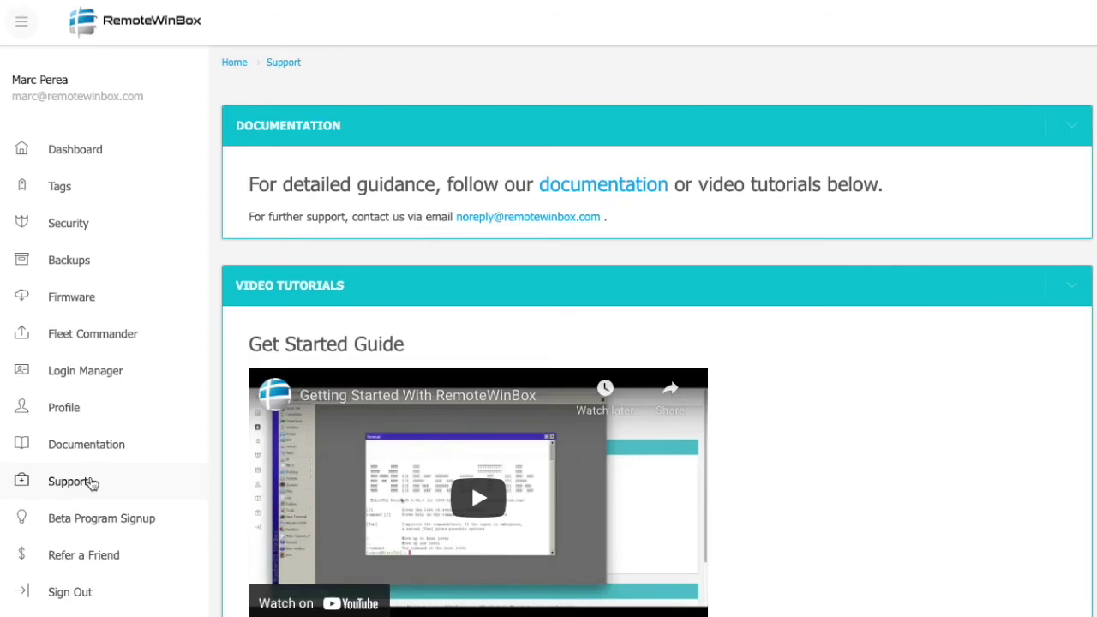
Open the account Profile and bring up the Beta Program Signup form.
click(84, 411)
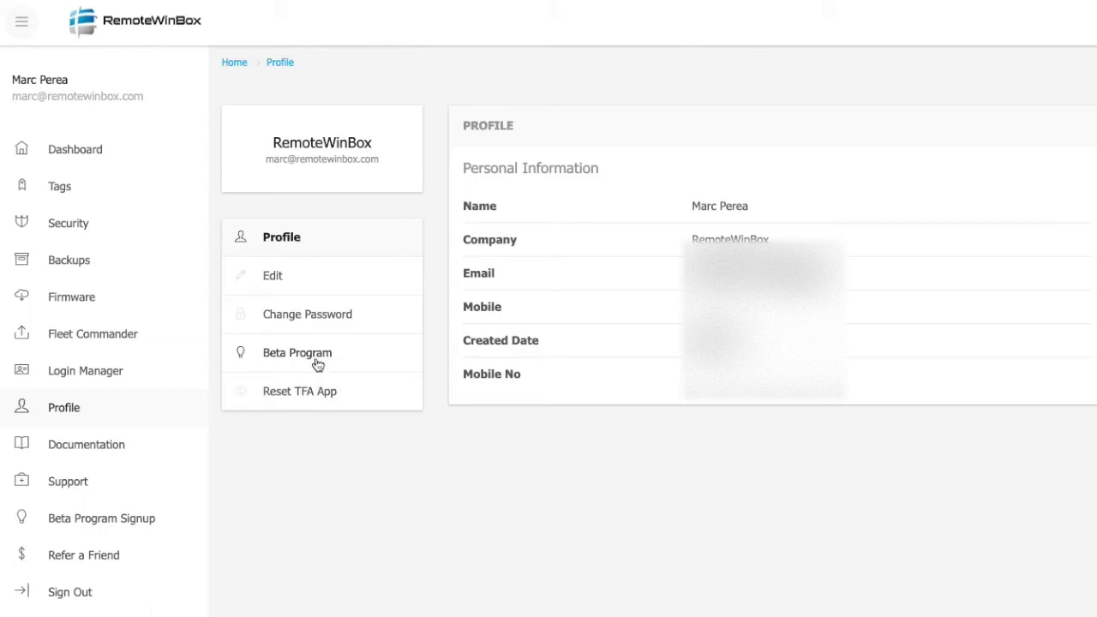
click(316, 363)
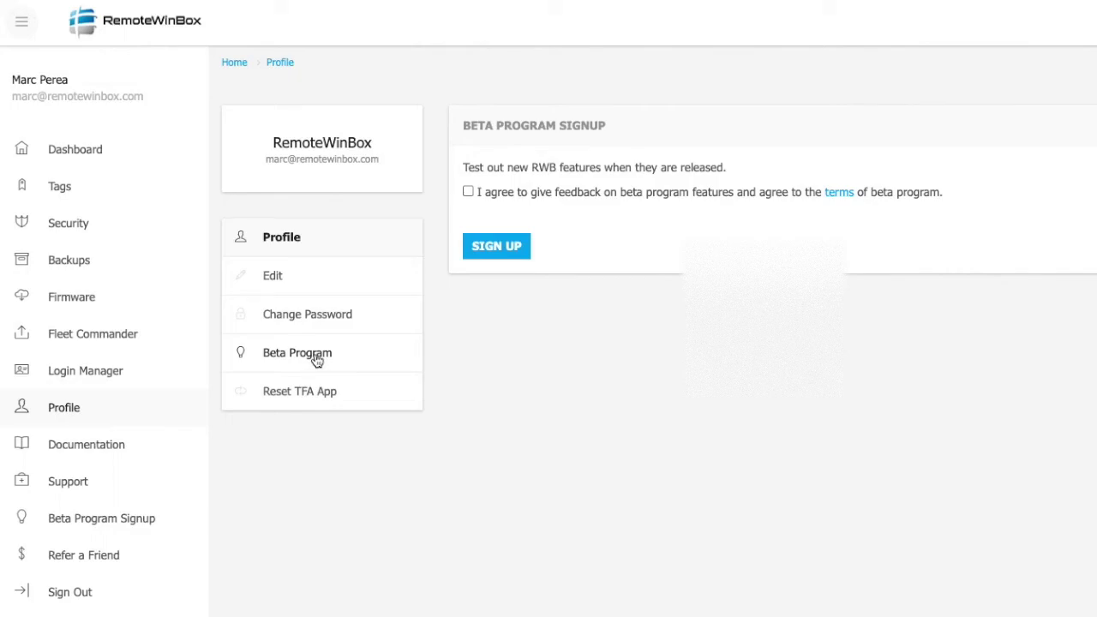
Accept the beta feedback agreement, sign up, and reveal the Beta Features list.
click(468, 192)
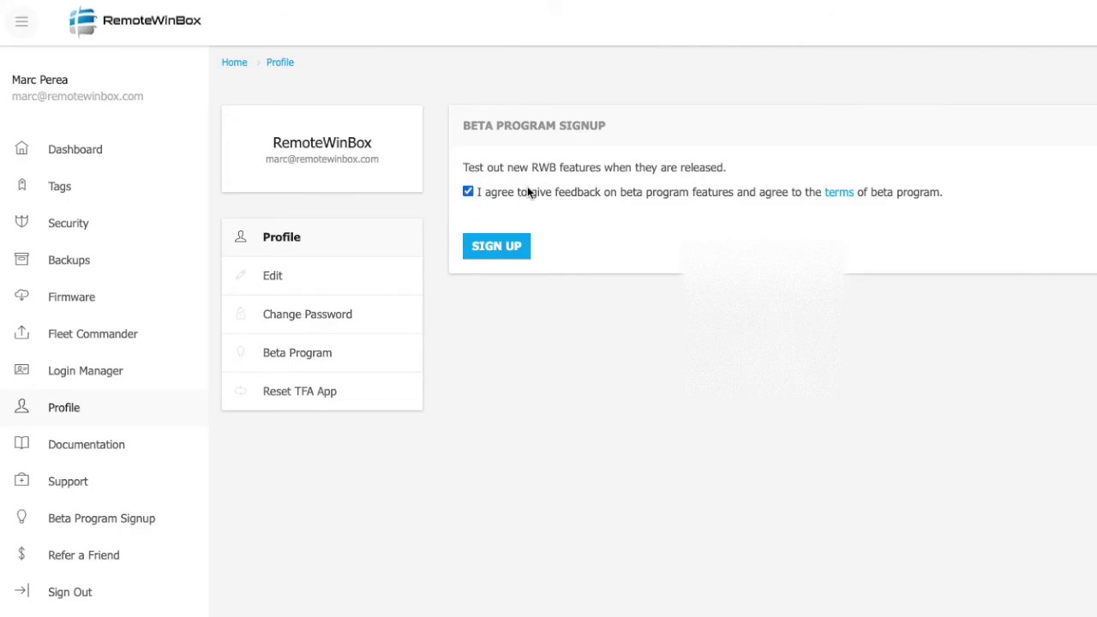
click(512, 247)
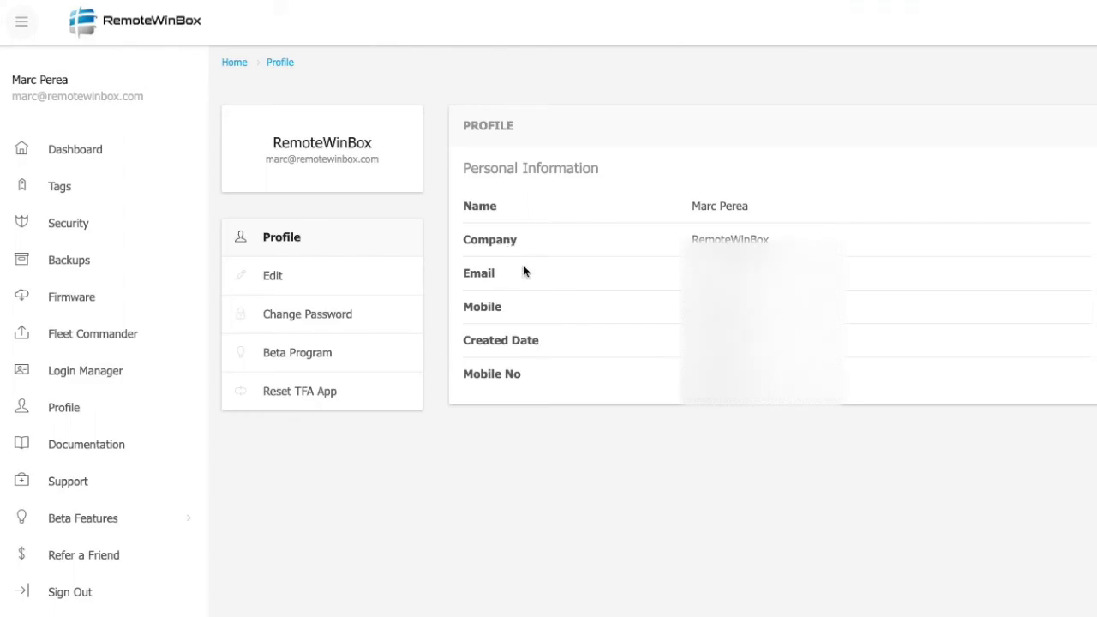
click(92, 519)
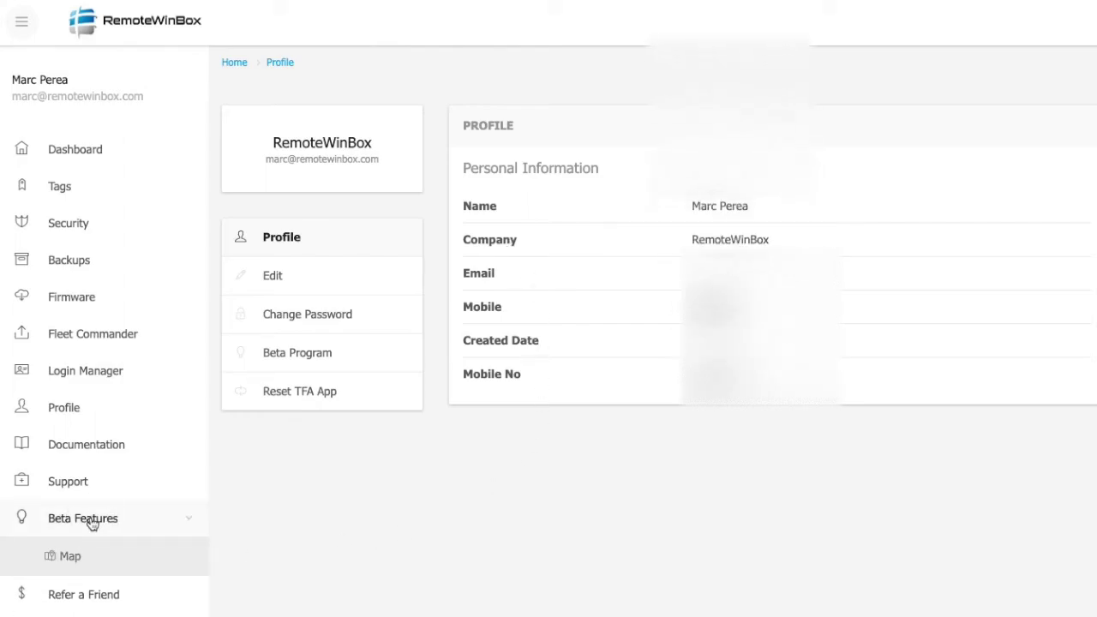
View the Router Map zoomed out to all pins, then into Atlanta.
click(102, 563)
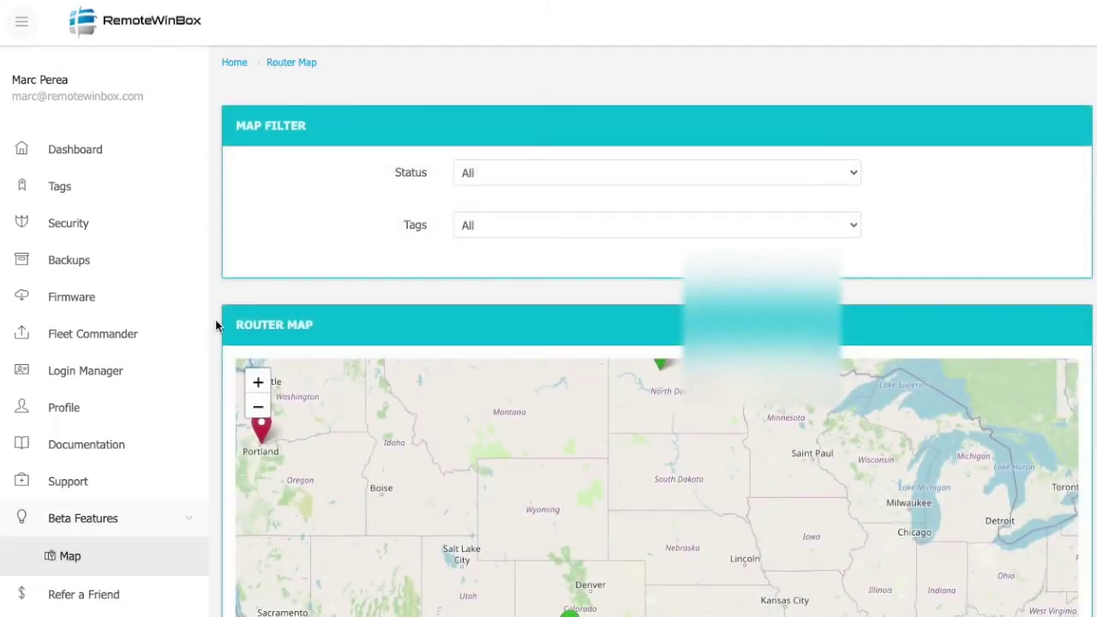
scroll(216, 319, down, 2)
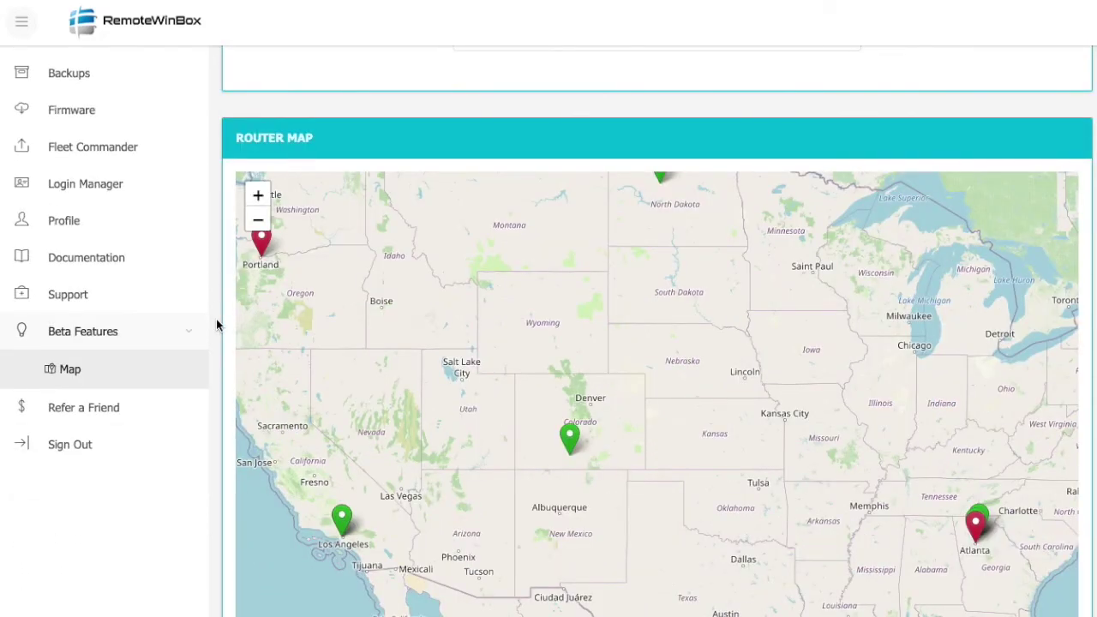
click(259, 221)
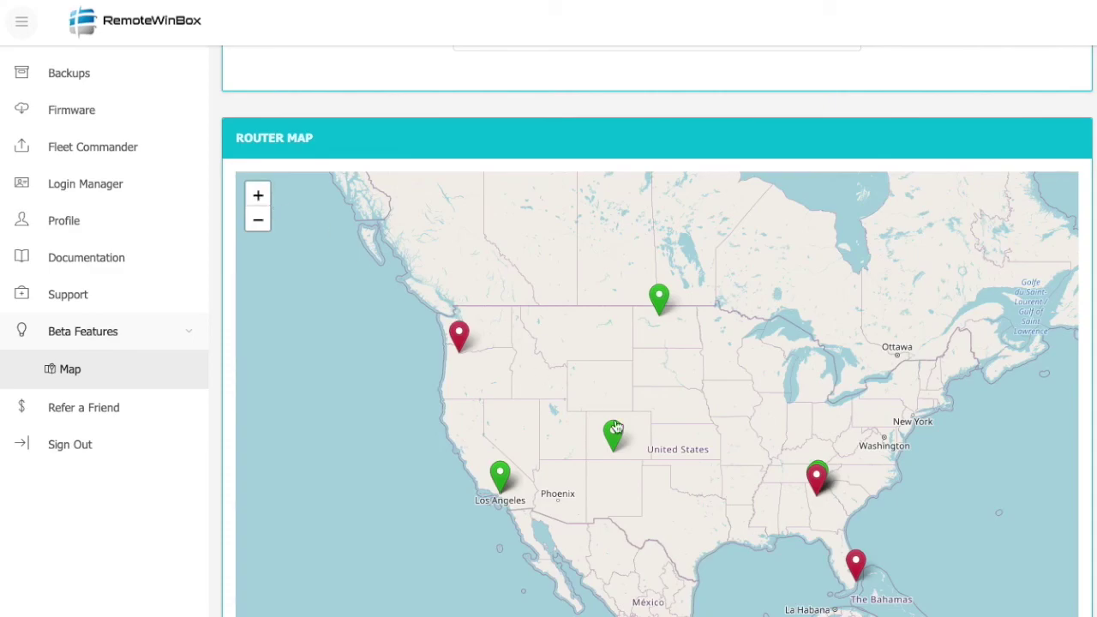
scroll(819, 489, up, 1)
scroll(824, 518, up, 3)
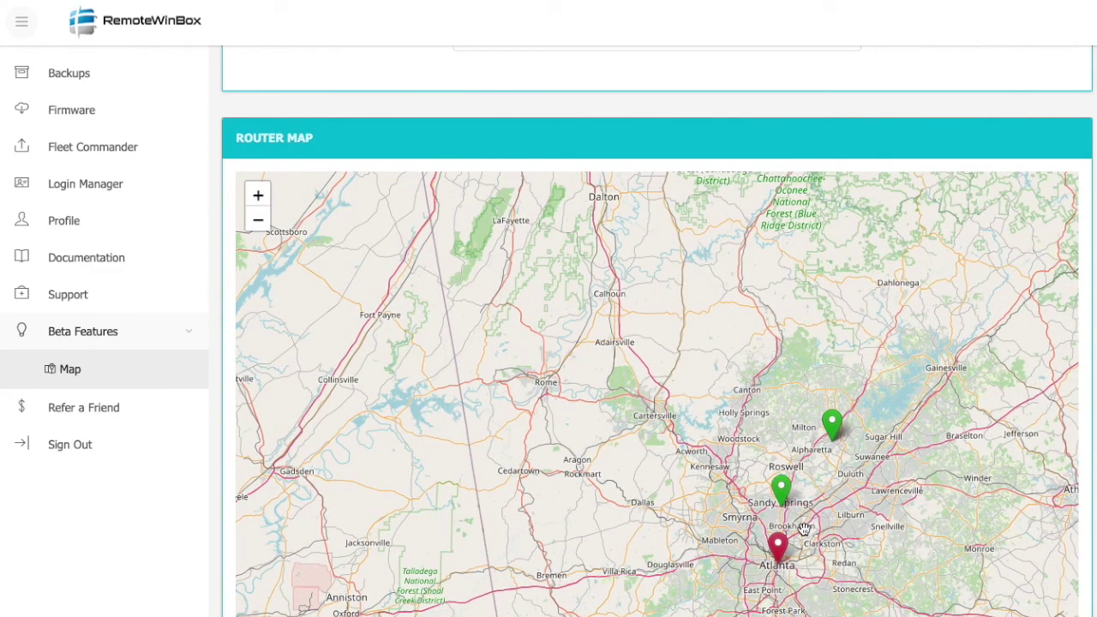
click(127, 370)
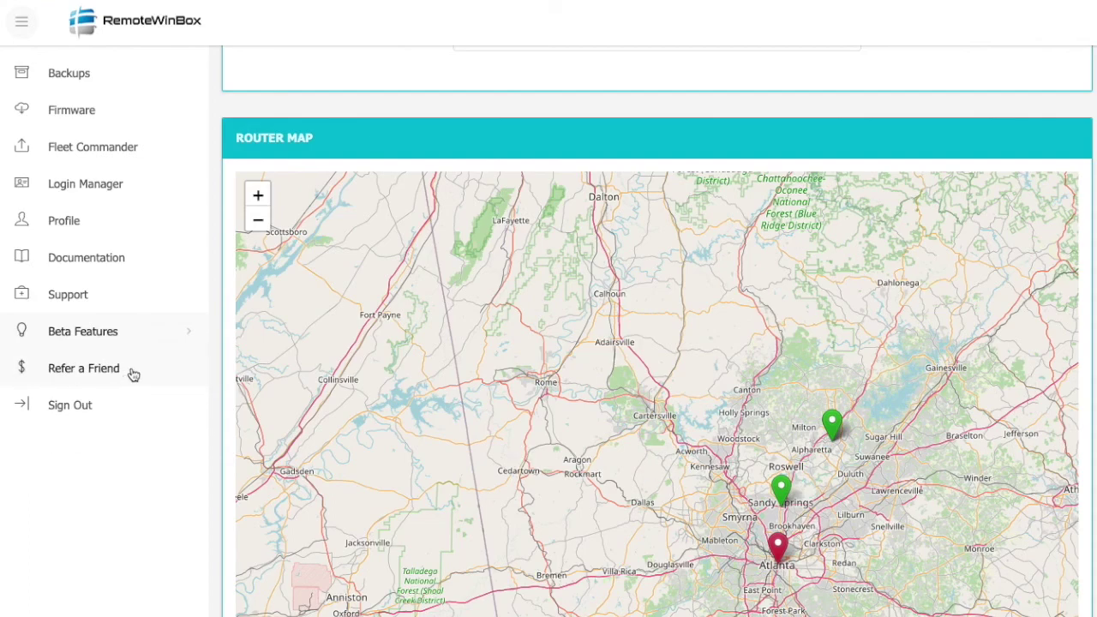
Go to the Refer a Friend page from the sidebar.
click(132, 373)
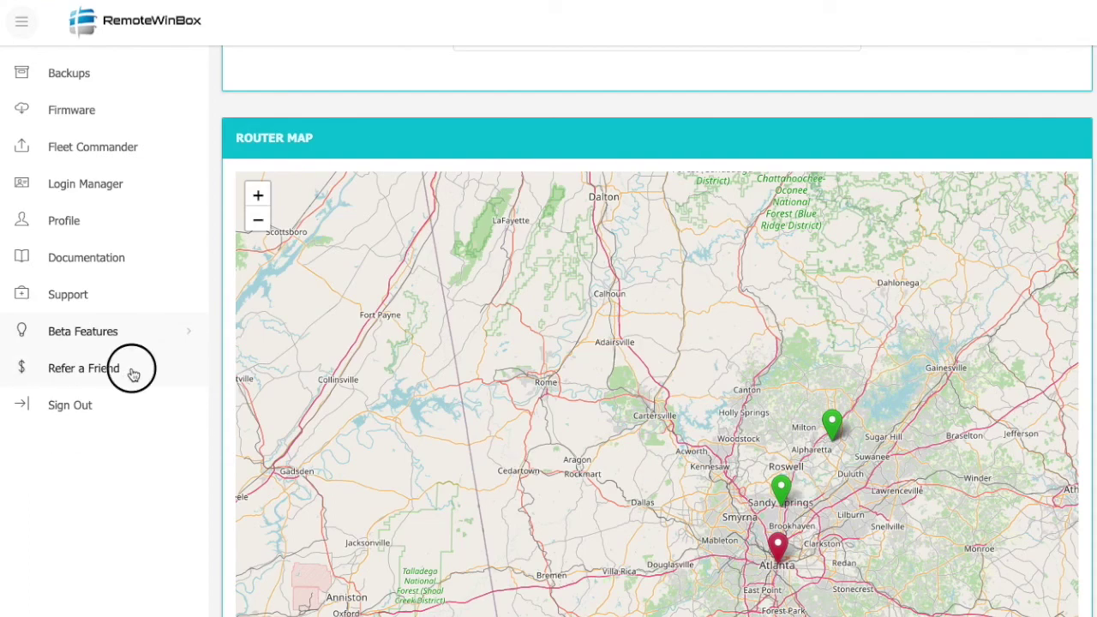